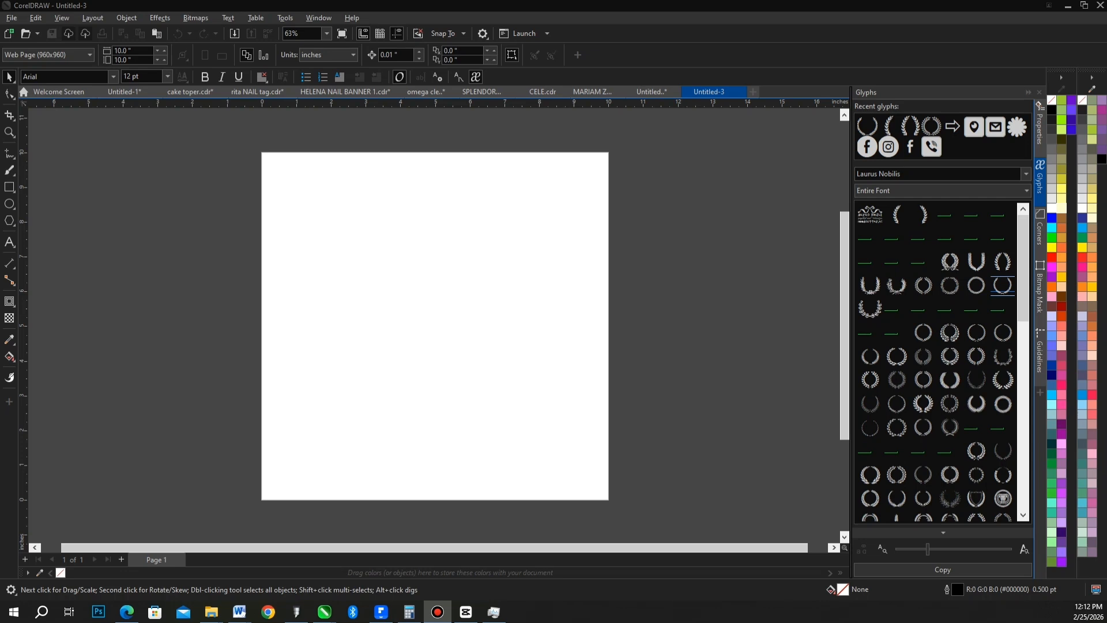
# Look at the Welcome Screen, collapse the Glyphs docker, and return to the Untitled-3 document.
pyautogui.click(53, 94)
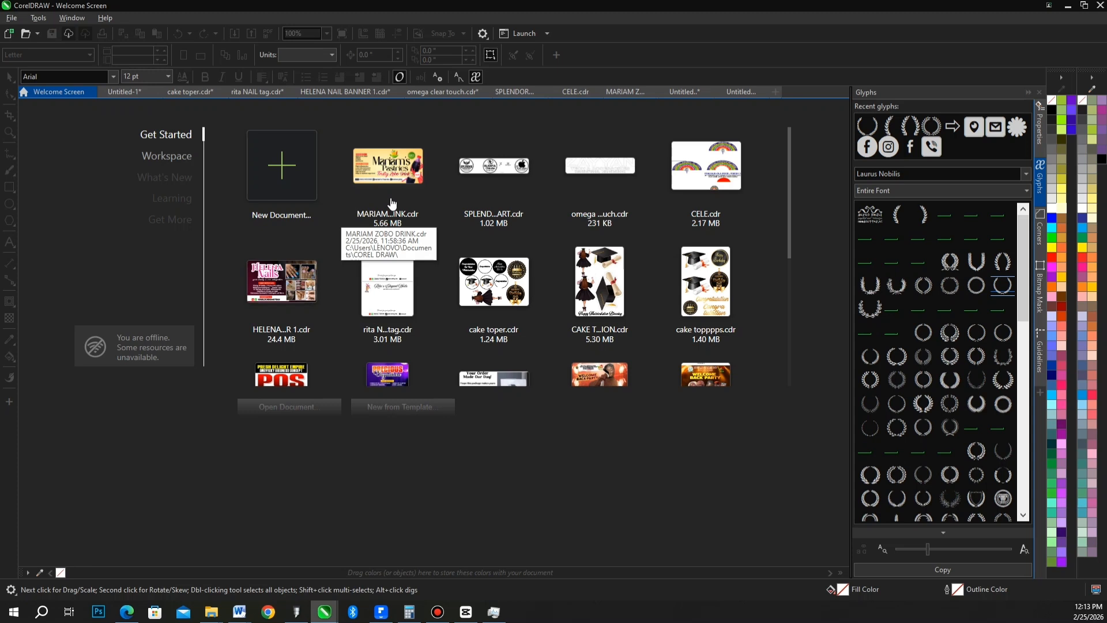
pyautogui.click(1028, 92)
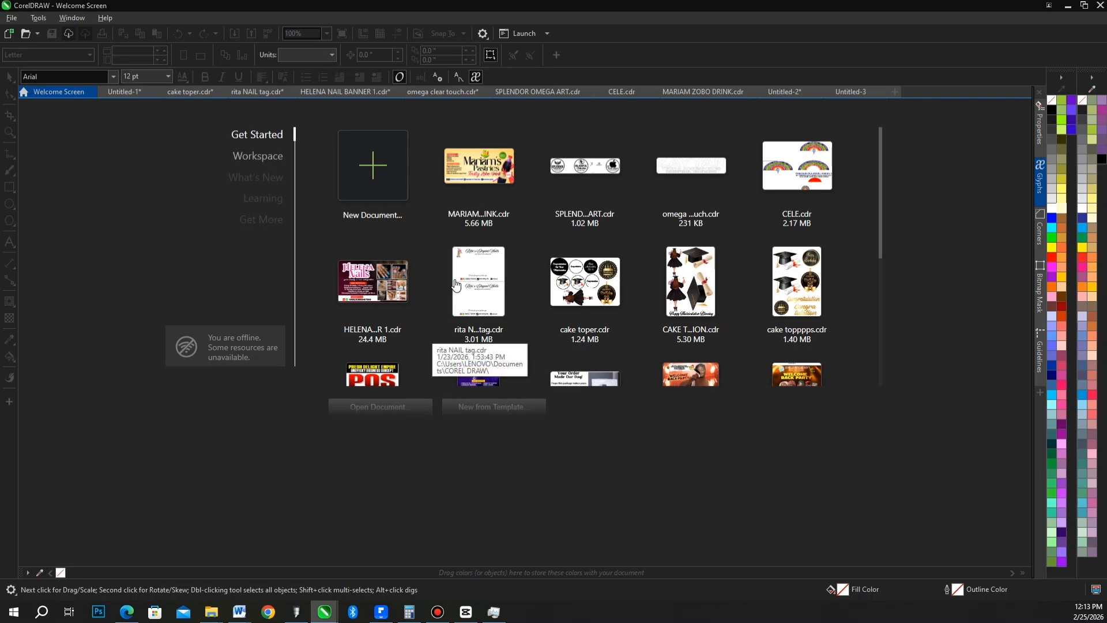
pyautogui.click(847, 94)
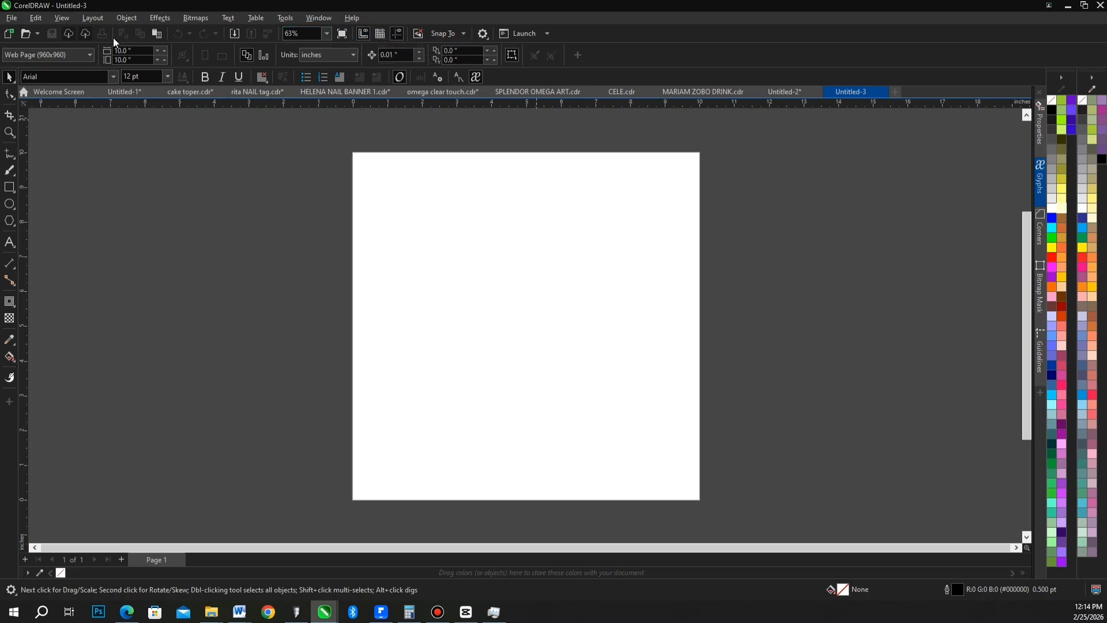
pyautogui.click(12, 18)
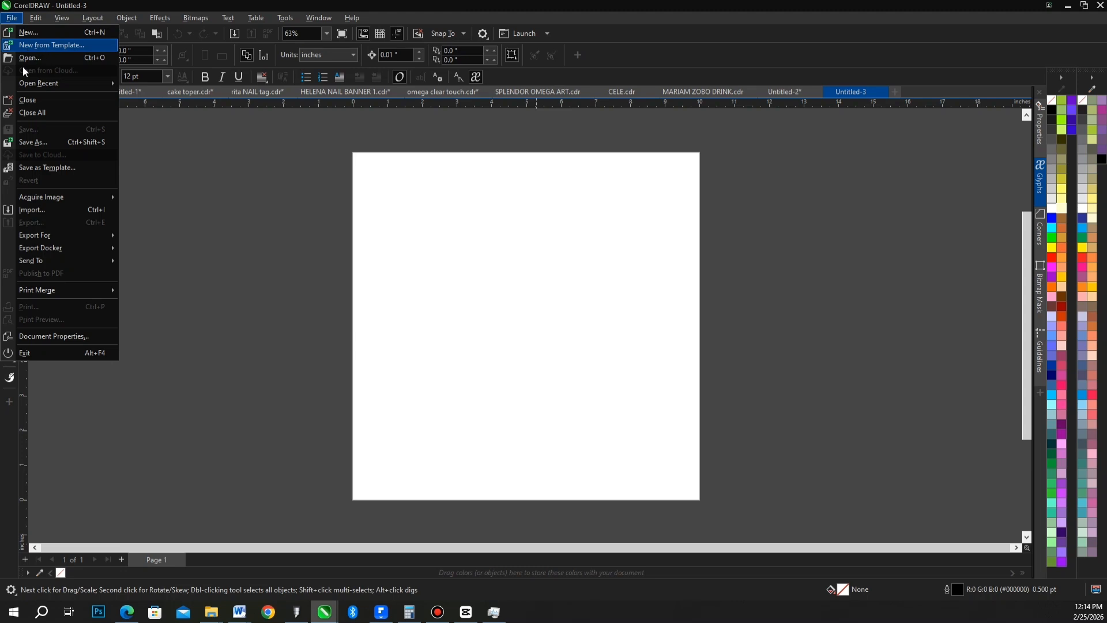
pyautogui.click(36, 21)
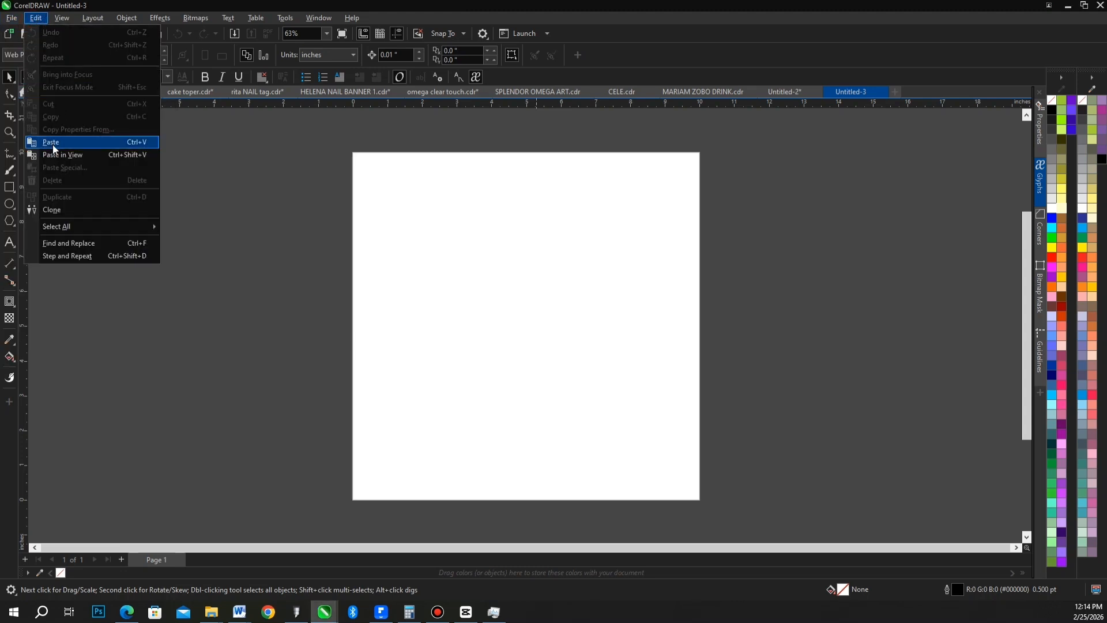
pyautogui.click(62, 20)
pyautogui.click(64, 24)
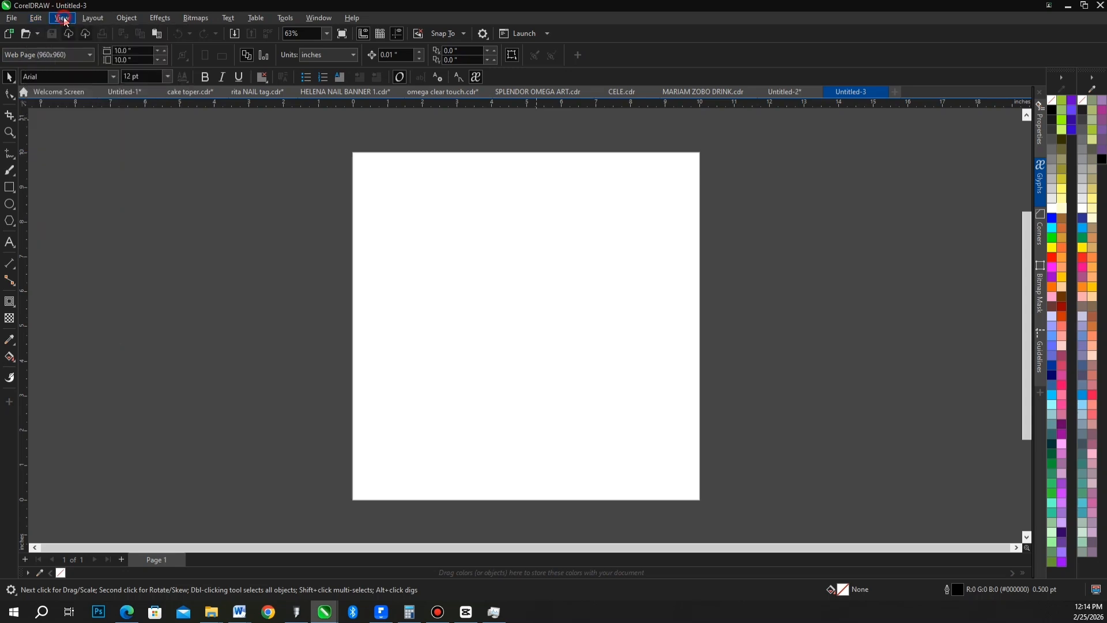
pyautogui.click(65, 19)
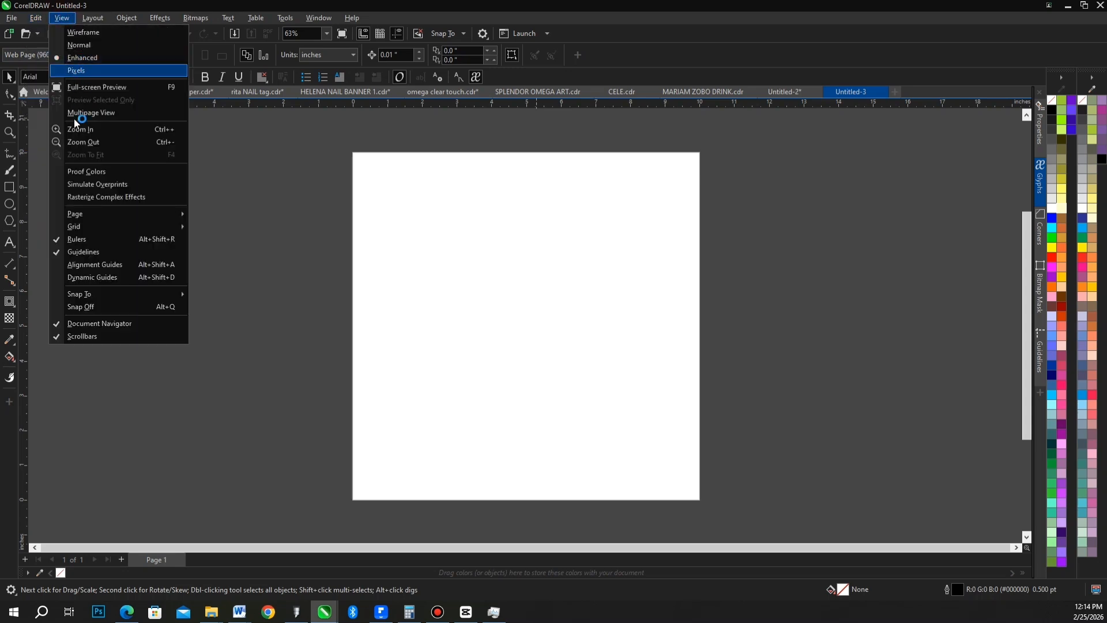
pyautogui.click(63, 18)
pyautogui.click(162, 19)
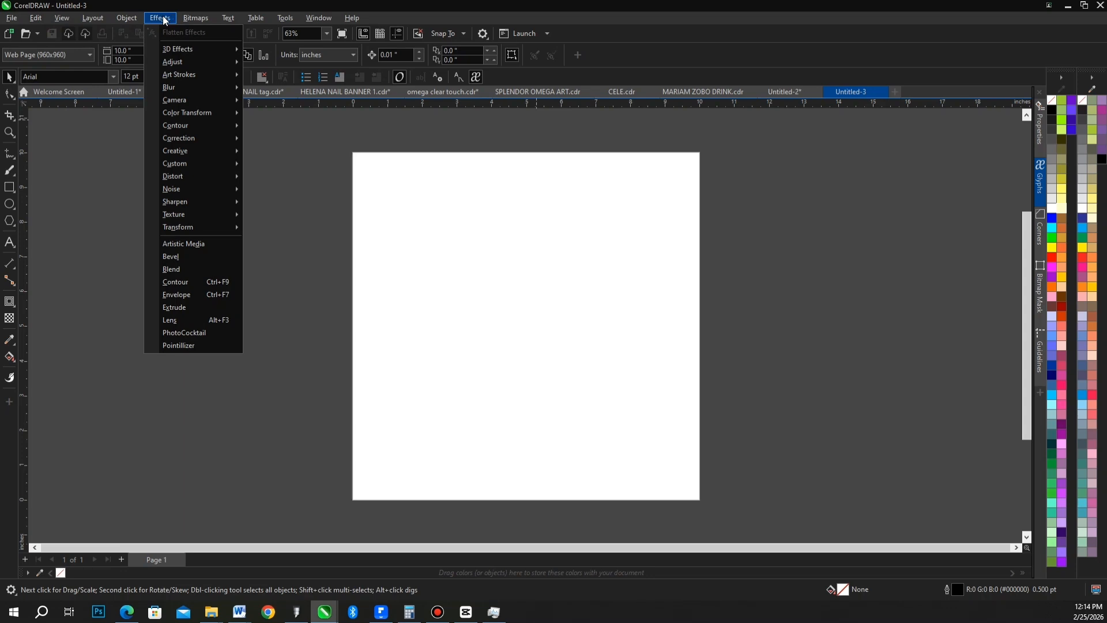
pyautogui.moveTo(175, 54)
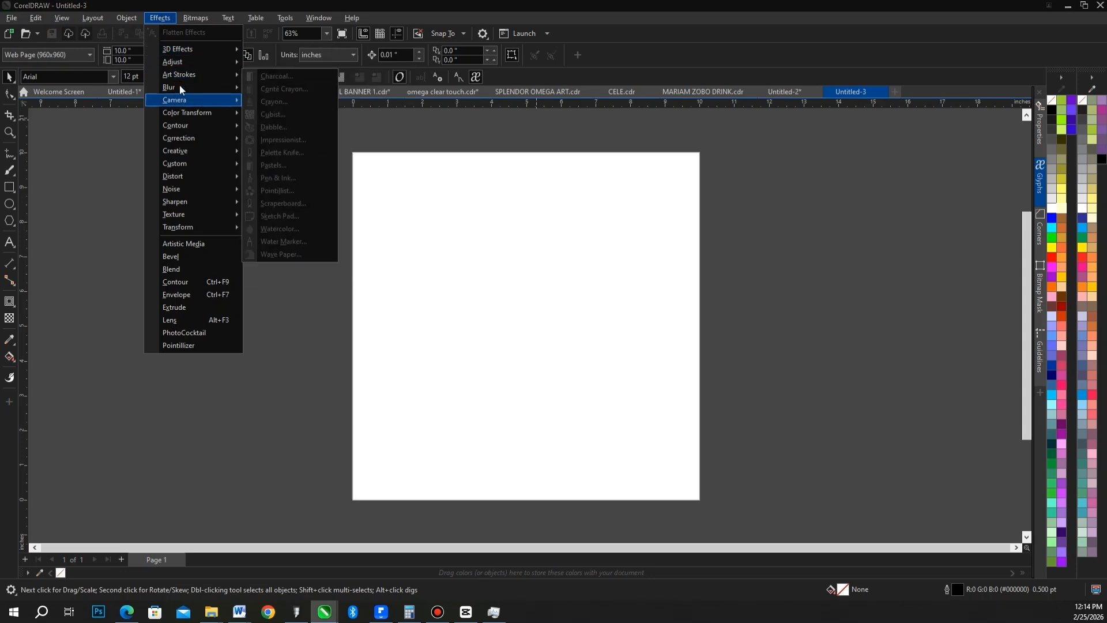
pyautogui.click(199, 18)
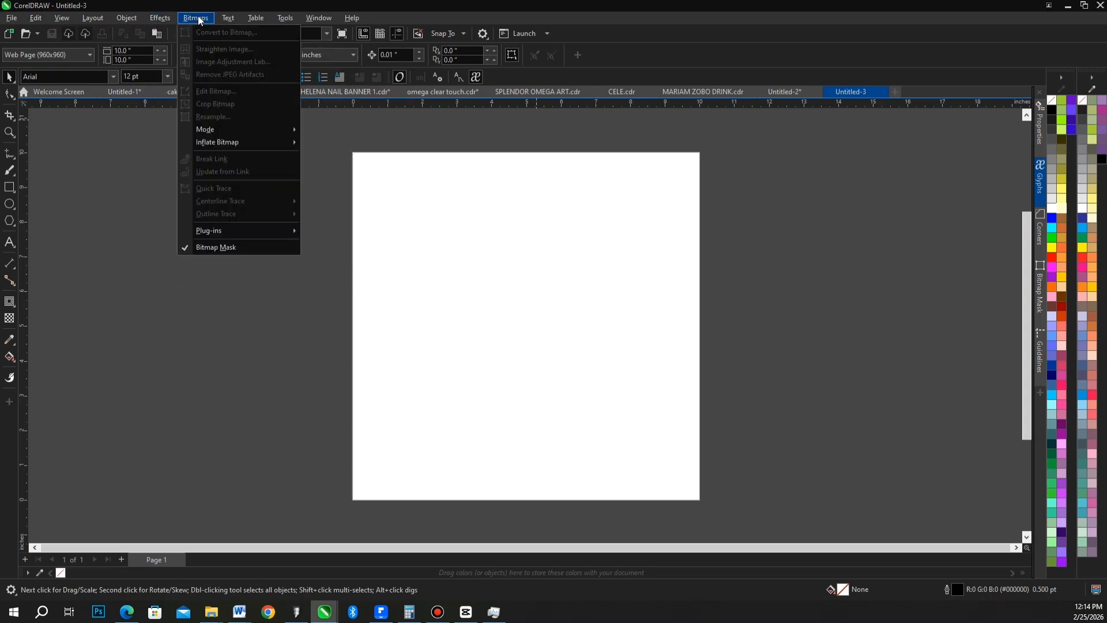
pyautogui.click(230, 18)
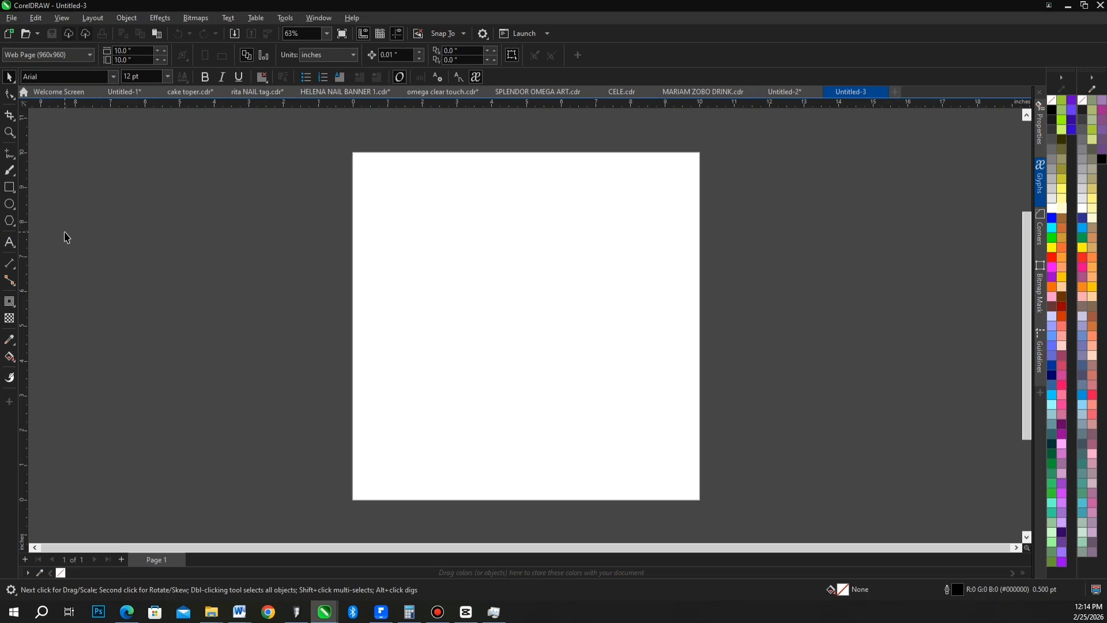
# Look through the fonts available for the Text tool.
pyautogui.click(9, 242)
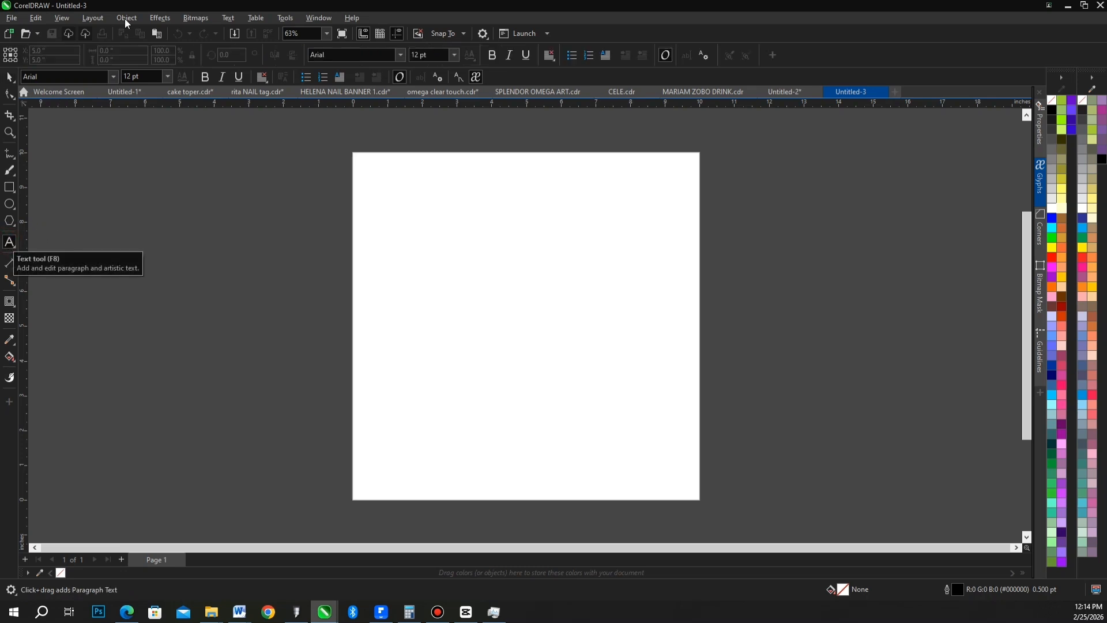
pyautogui.click(402, 55)
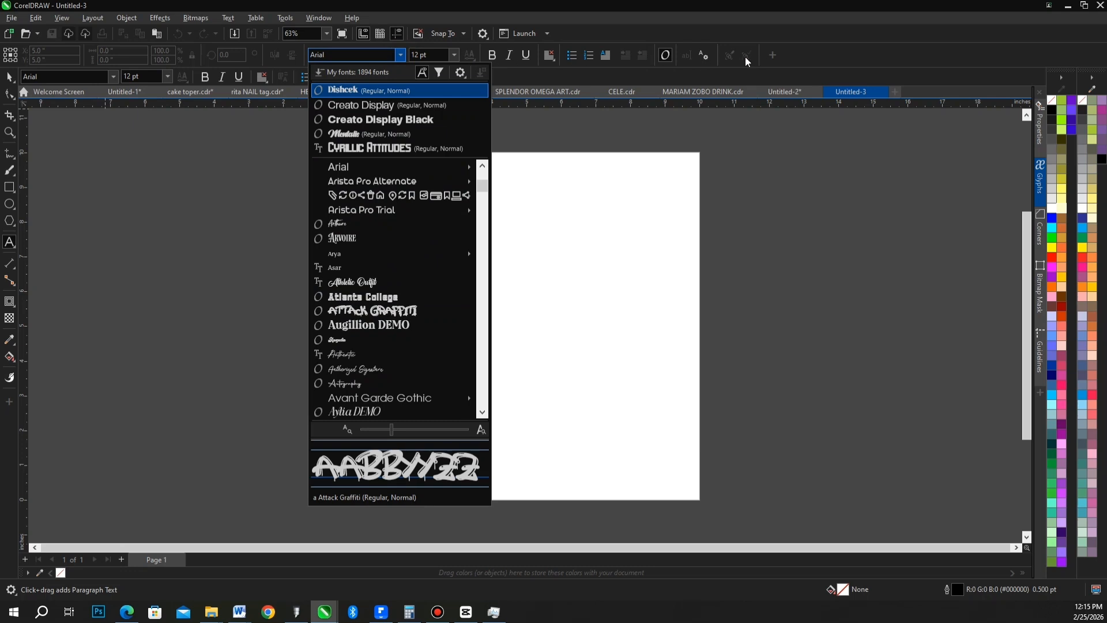
pyautogui.click(689, 53)
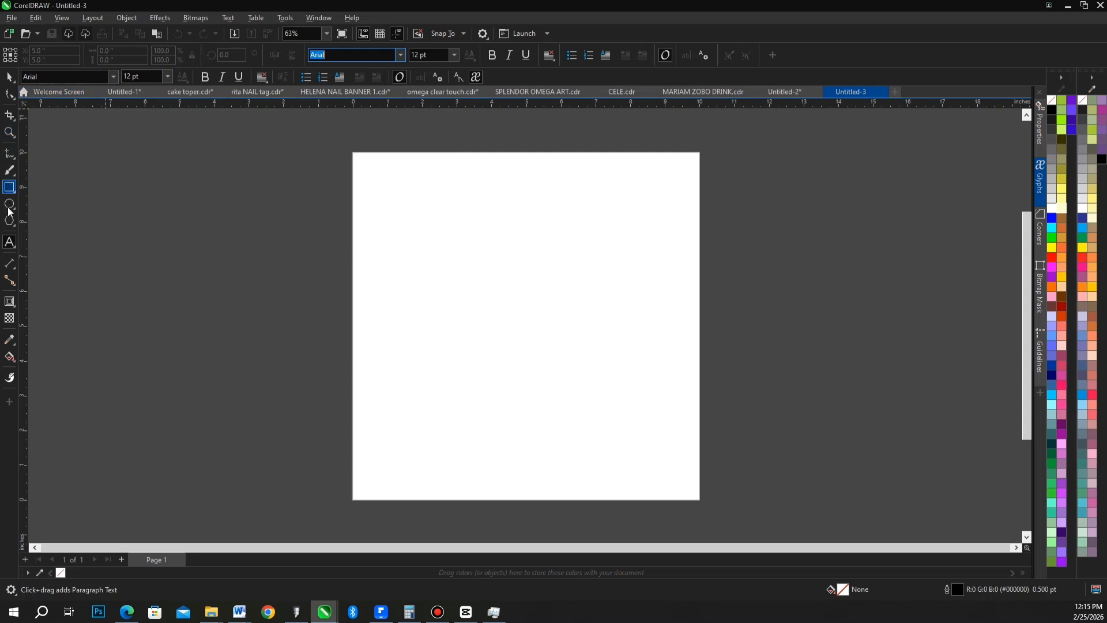
# Draw two rectangles side by side on the page, about 3.4 × 3.2 in and about 3.2 × 3.4 in.
pyautogui.click(8, 188)
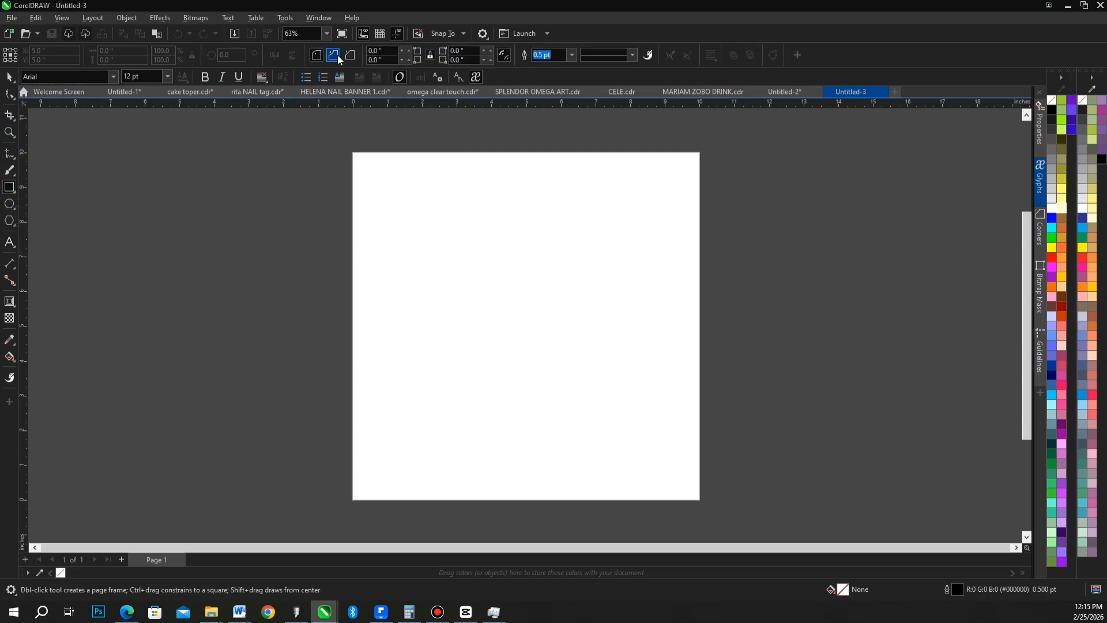
pyautogui.moveTo(358, 212); pyautogui.dragTo(478, 324)
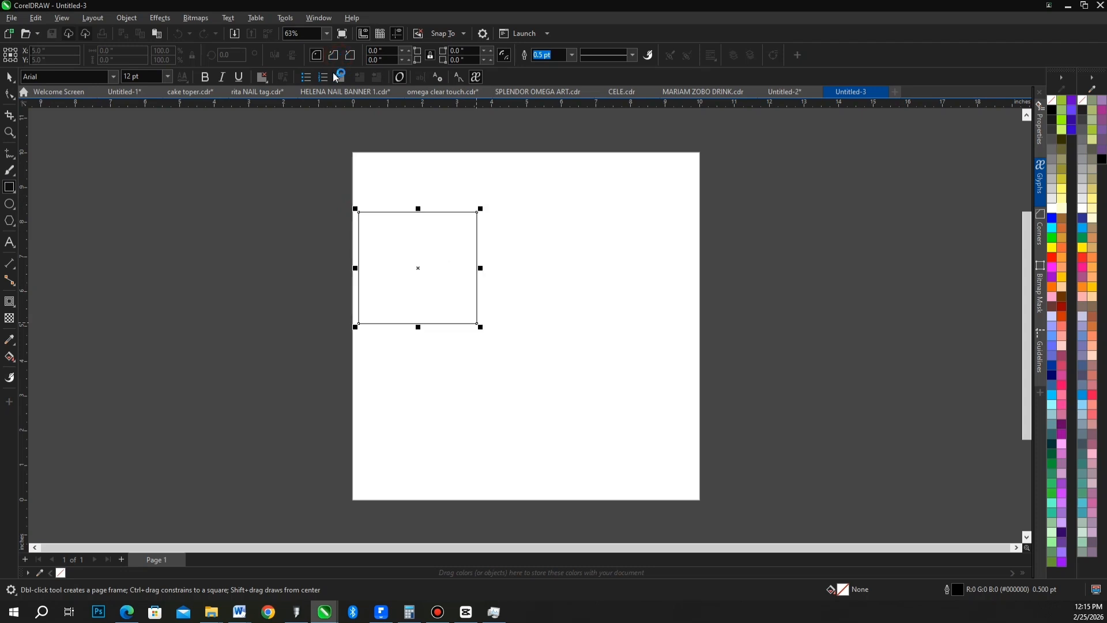
pyautogui.click(513, 221)
pyautogui.moveTo(601, 312); pyautogui.dragTo(623, 337)
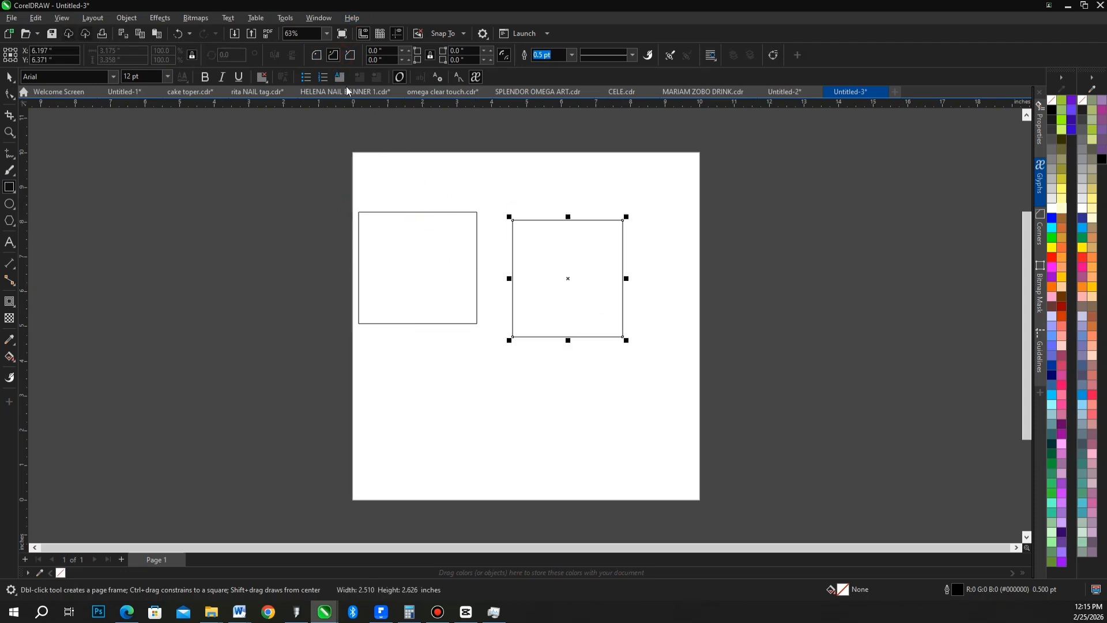
# Draw a rectangle about 2.0 × 1.8 in near the page's upper edge and another about 2.6 × 1.8 in below the existing pair.
pyautogui.click(334, 55)
pyautogui.moveTo(472, 161); pyautogui.dragTo(542, 225)
pyautogui.click(351, 55)
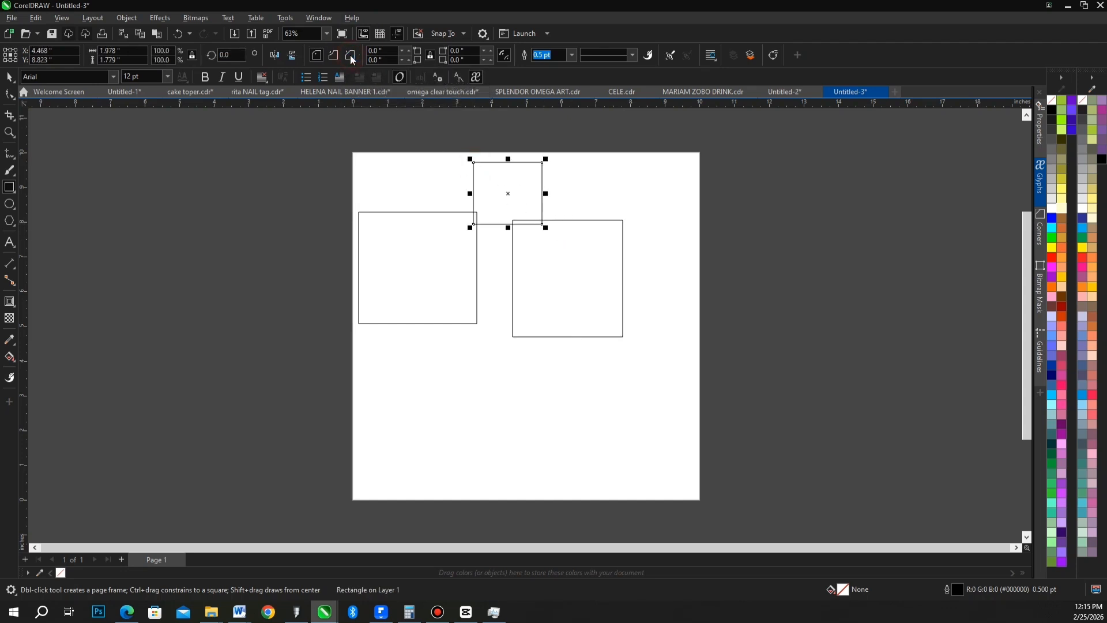
pyautogui.moveTo(455, 347); pyautogui.dragTo(546, 411)
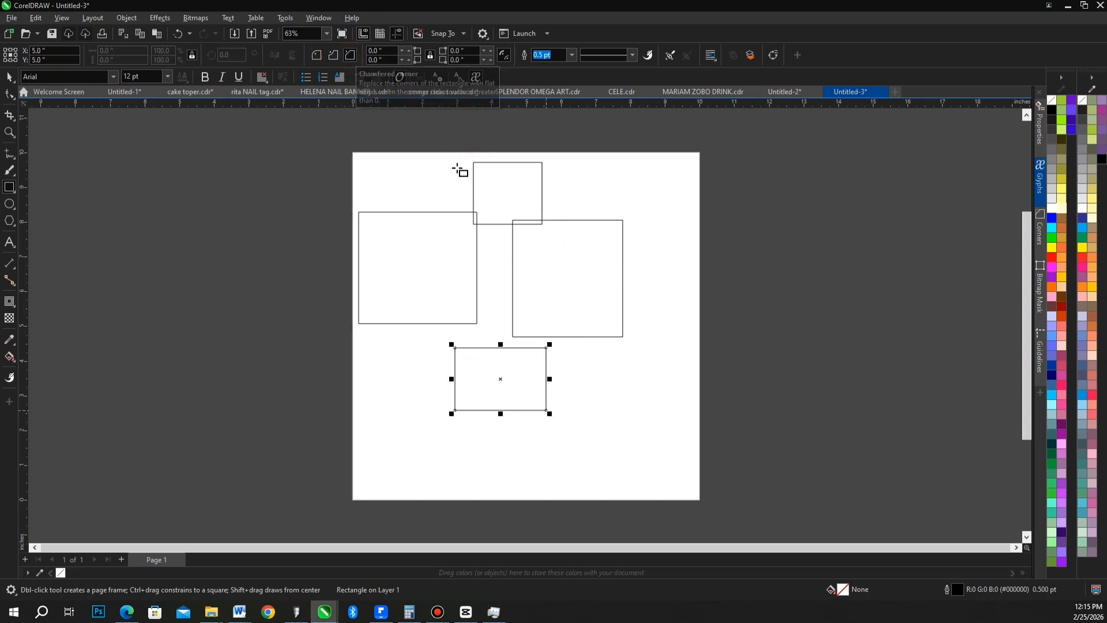
# Round all corners of the lowest rectangle with a radius of 50.
pyautogui.click(388, 51)
pyautogui.write('50')
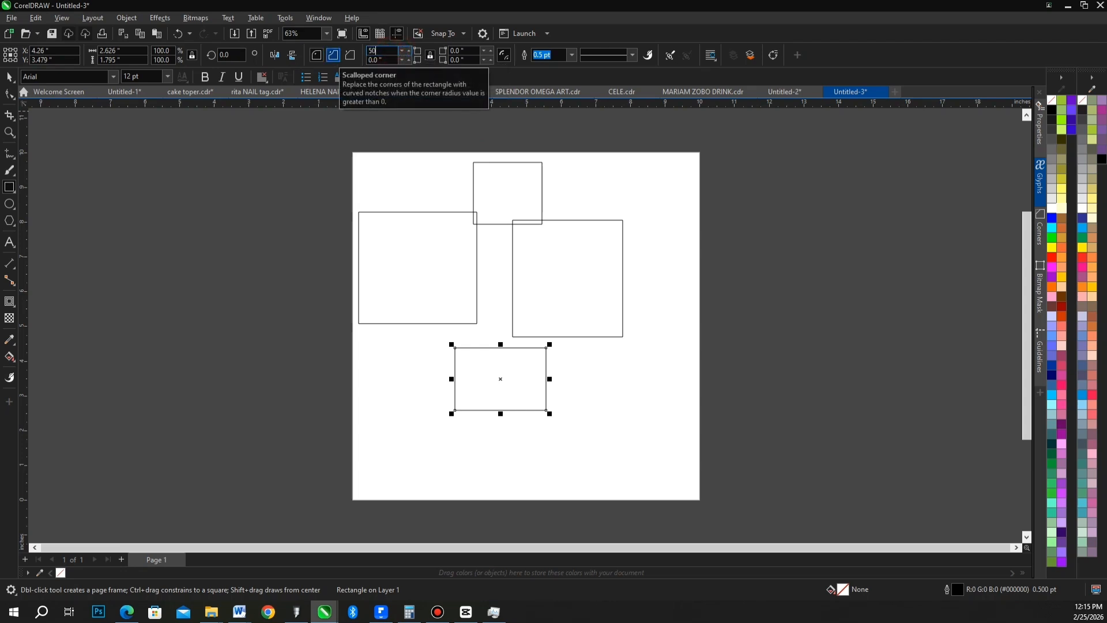
pyautogui.press('Return')
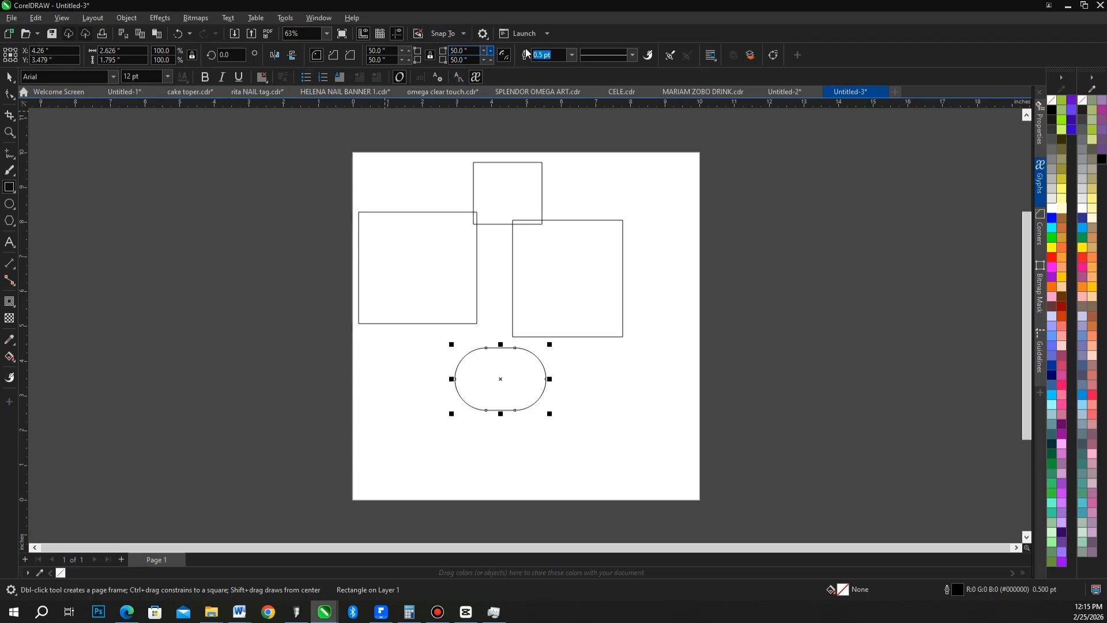
# Set the rounded rectangle's outline width to 10 pt, and increase it to 36 pt.
pyautogui.click(572, 55)
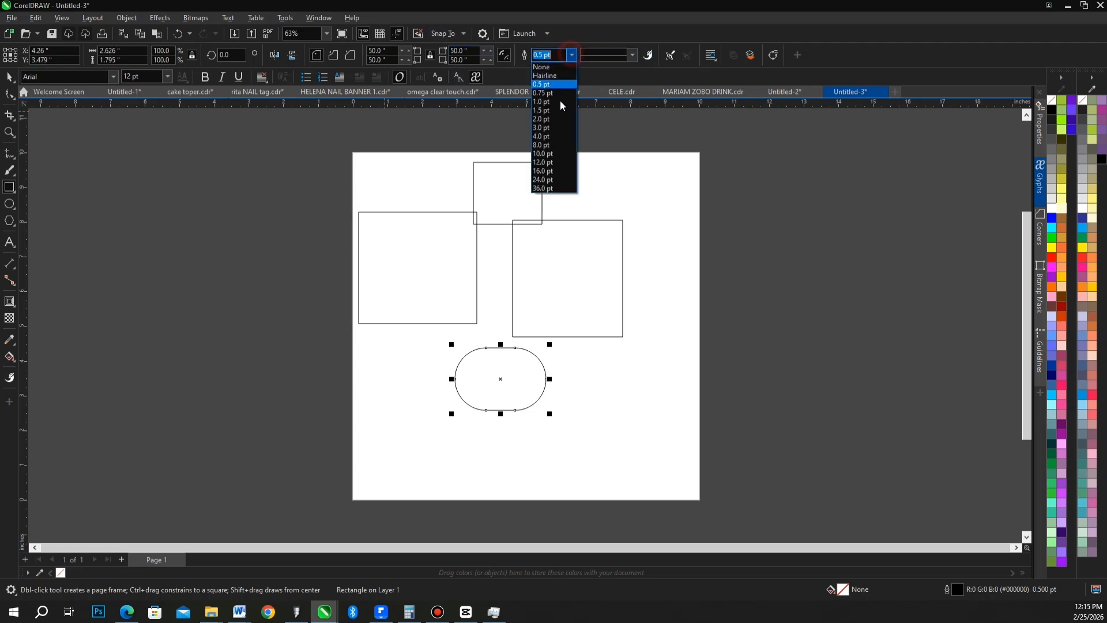
pyautogui.click(555, 156)
pyautogui.click(572, 55)
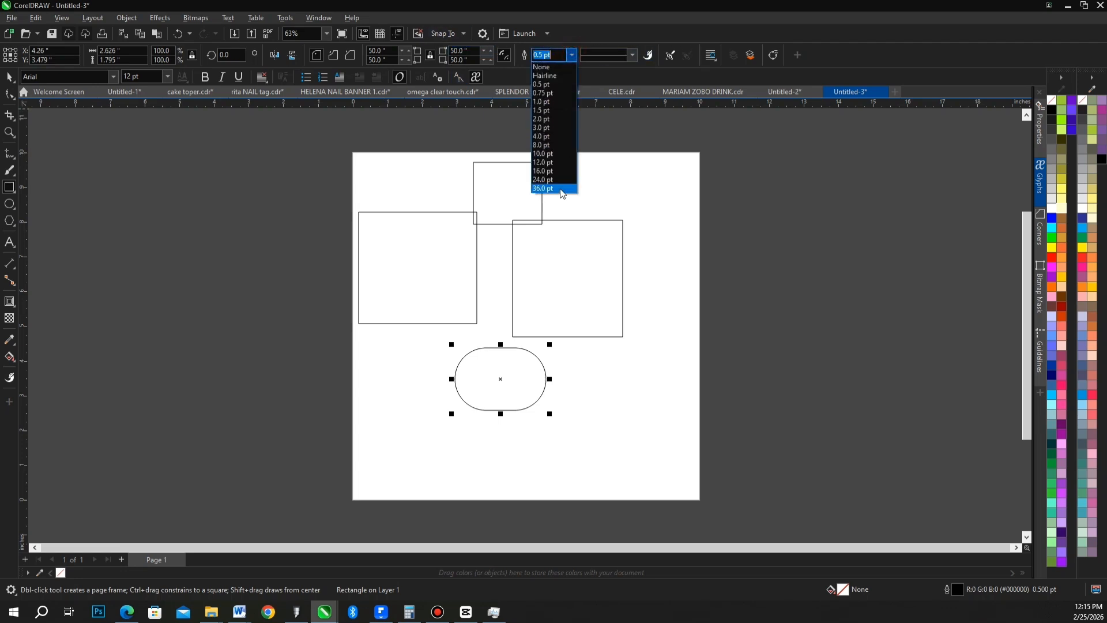
pyautogui.click(559, 188)
# Apply a dashed line style to the rounded rectangle's outline and set its width to 2 pt.
pyautogui.click(633, 55)
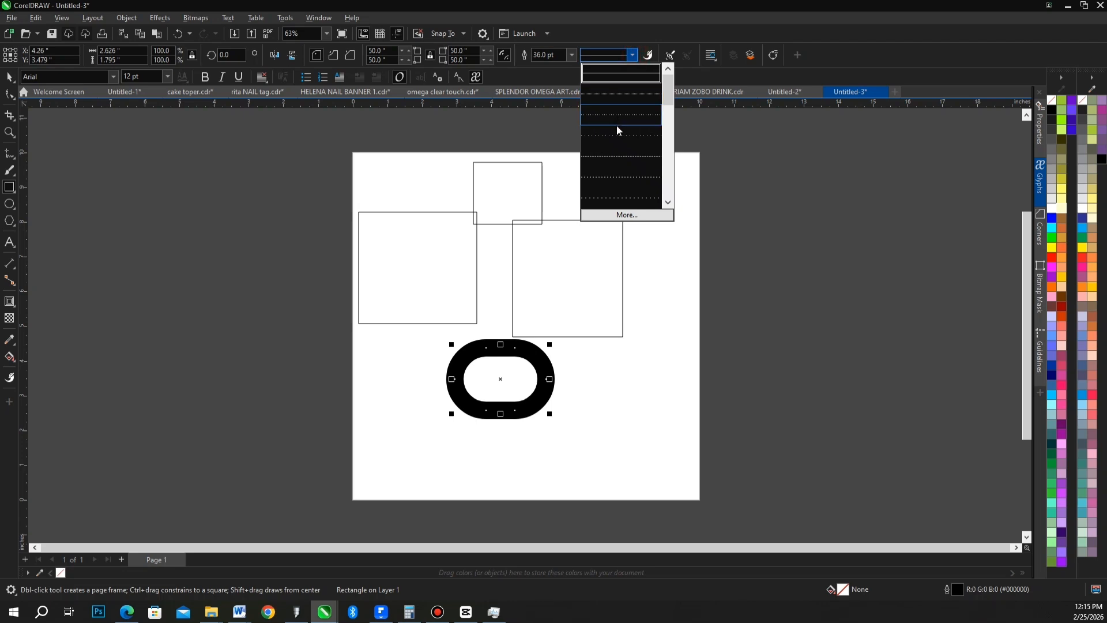
pyautogui.click(618, 127)
pyautogui.click(633, 55)
pyautogui.click(603, 99)
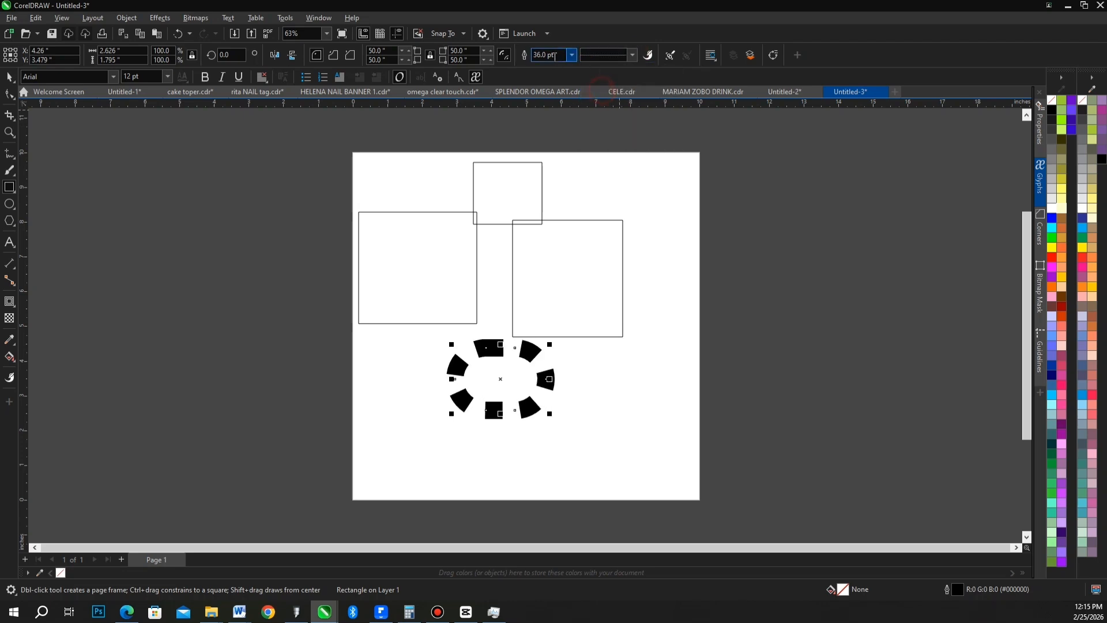
pyautogui.click(572, 55)
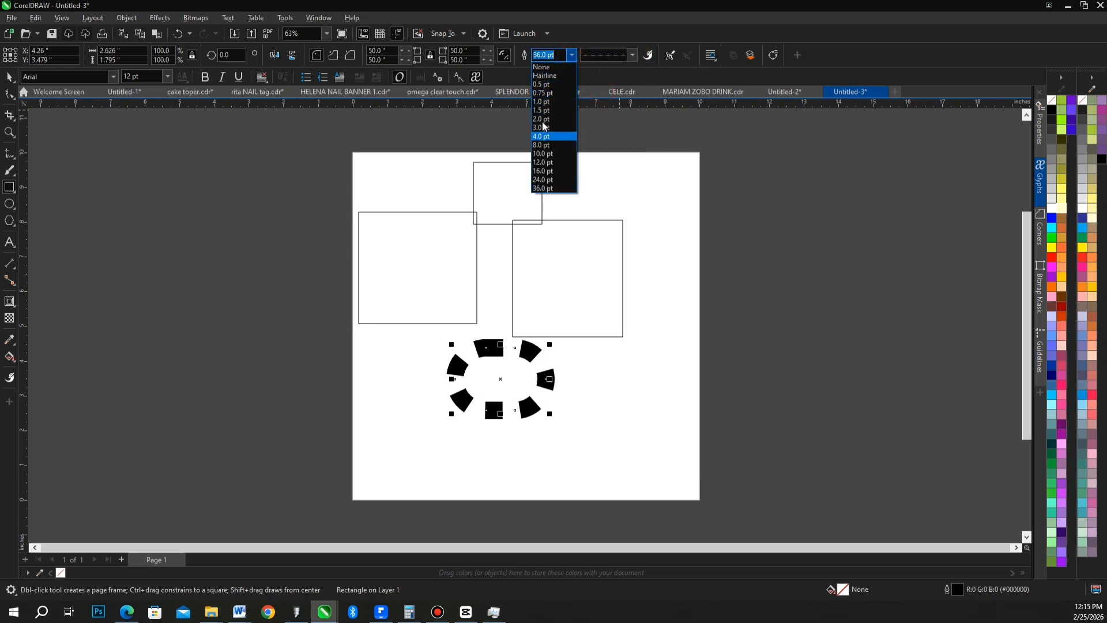
pyautogui.click(543, 117)
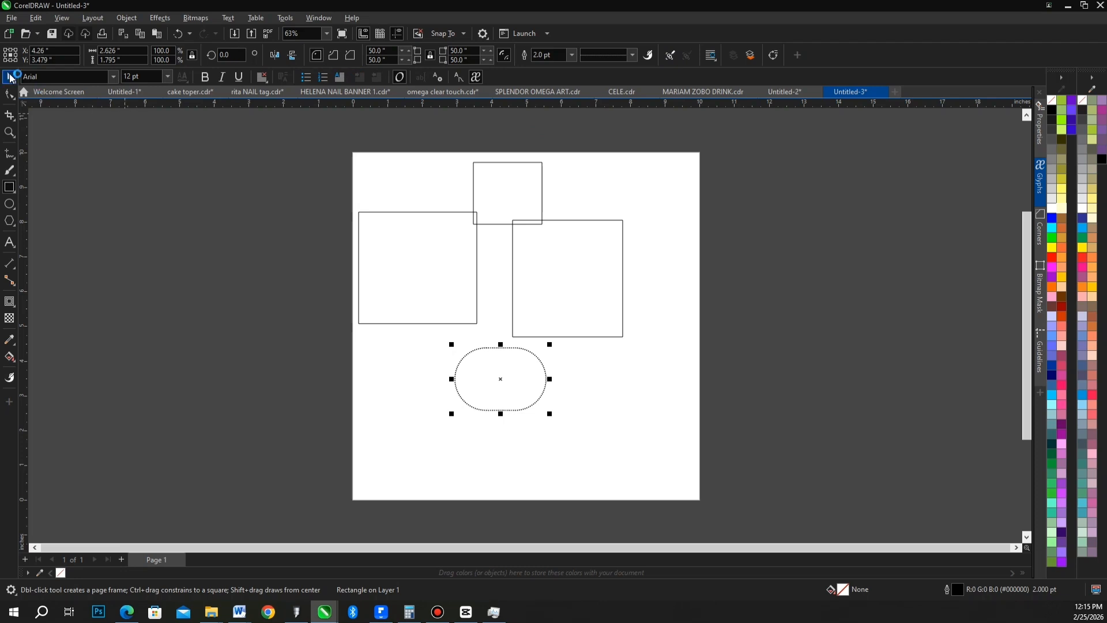
pyautogui.click(333, 55)
pyautogui.click(9, 78)
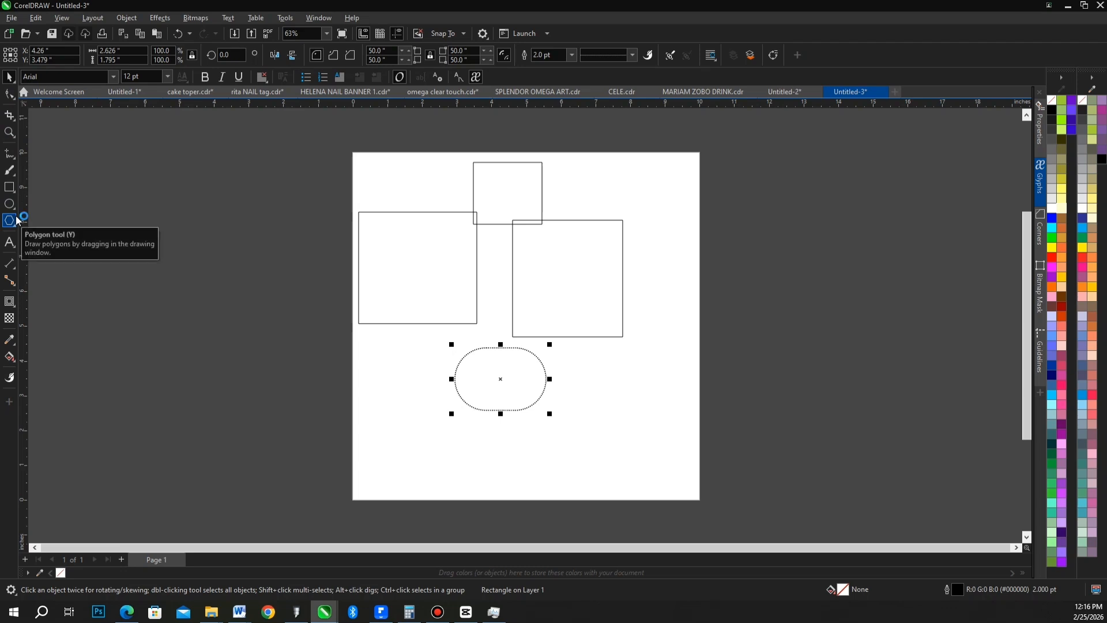
pyautogui.press('z')
pyautogui.press('F8')
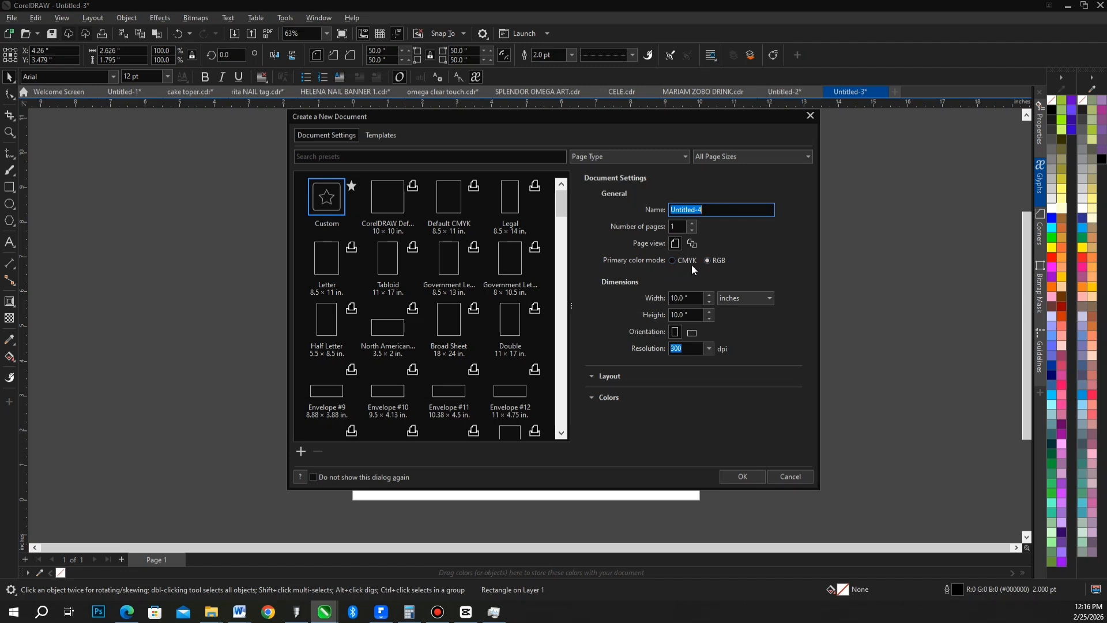
pyautogui.click(791, 477)
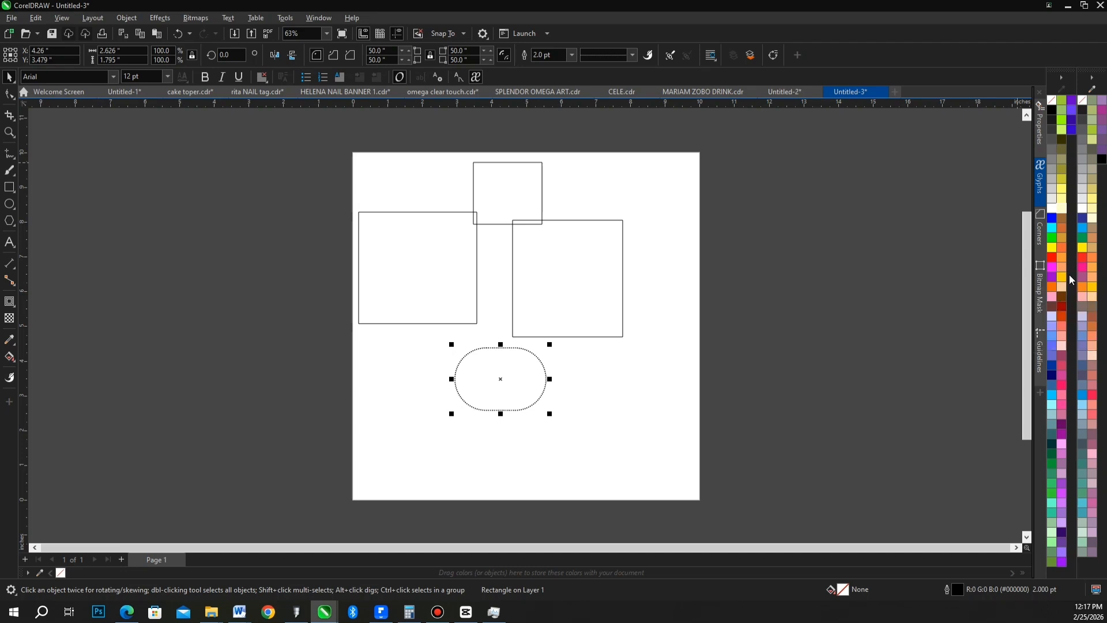
# Move the right-hand large rectangle about 0.75 in to the right and fill it with dark blue (C:100 M:100 Y:0 K:0).
pyautogui.click(558, 298)
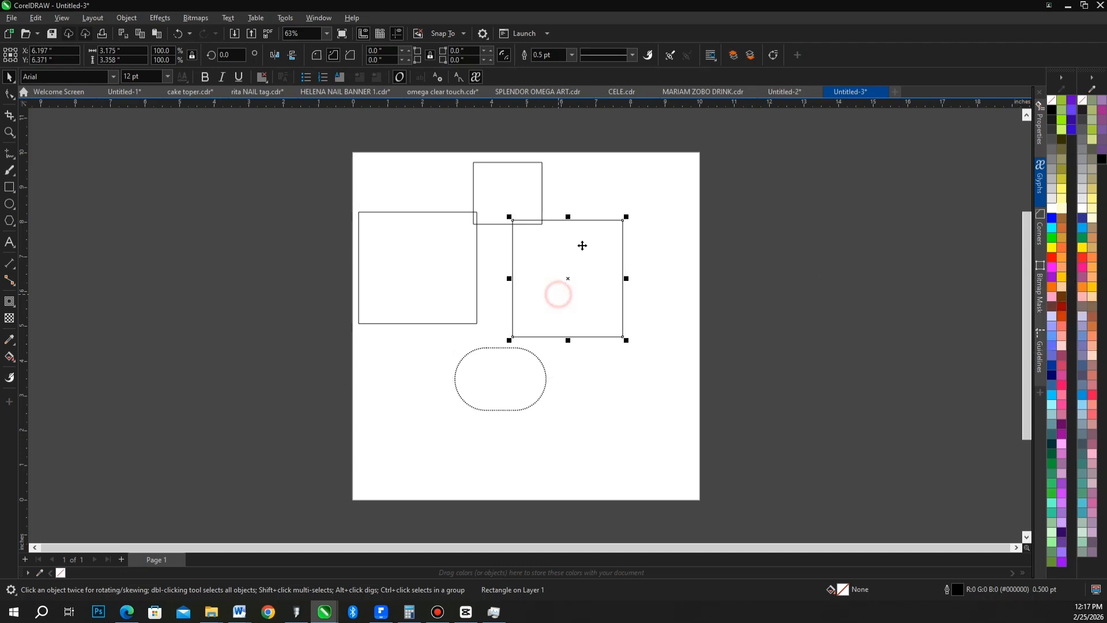
pyautogui.moveTo(580, 244); pyautogui.dragTo(607, 246)
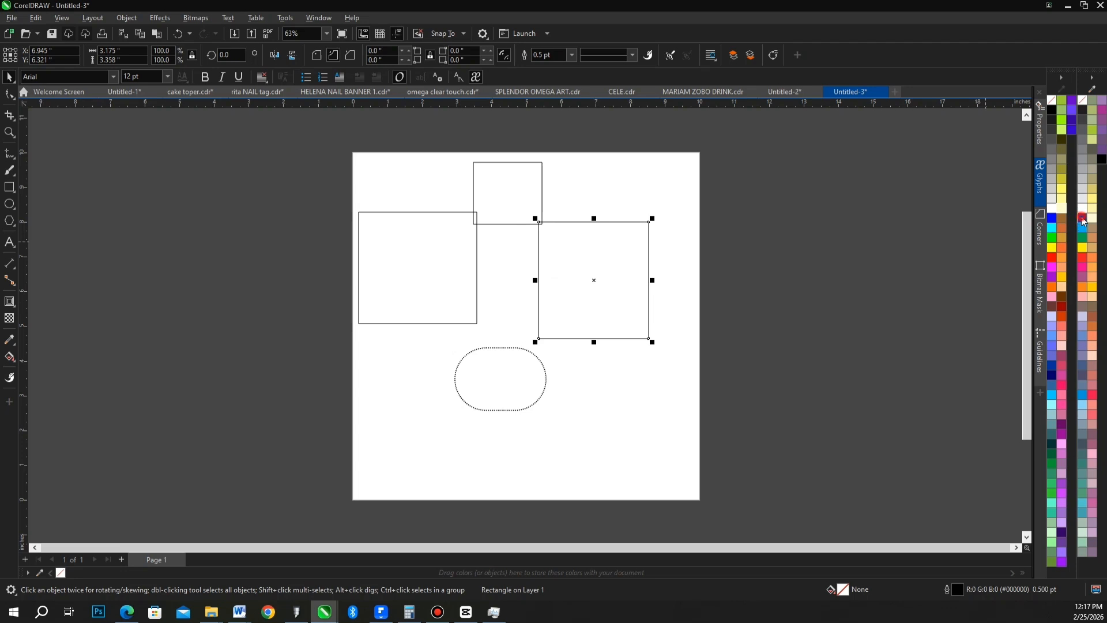
pyautogui.moveTo(1082, 219); pyautogui.dragTo(563, 294)
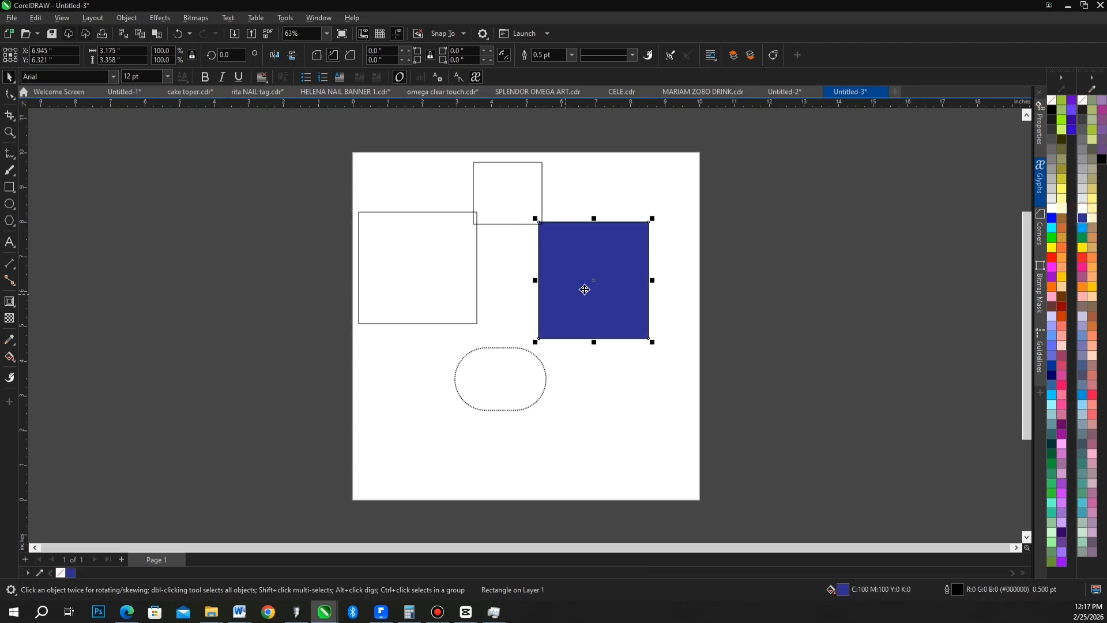
# Give the blue rectangle an 8 pt yellow outline and change its fill to dark red (#990000).
pyautogui.scroll(1, 761, 306)
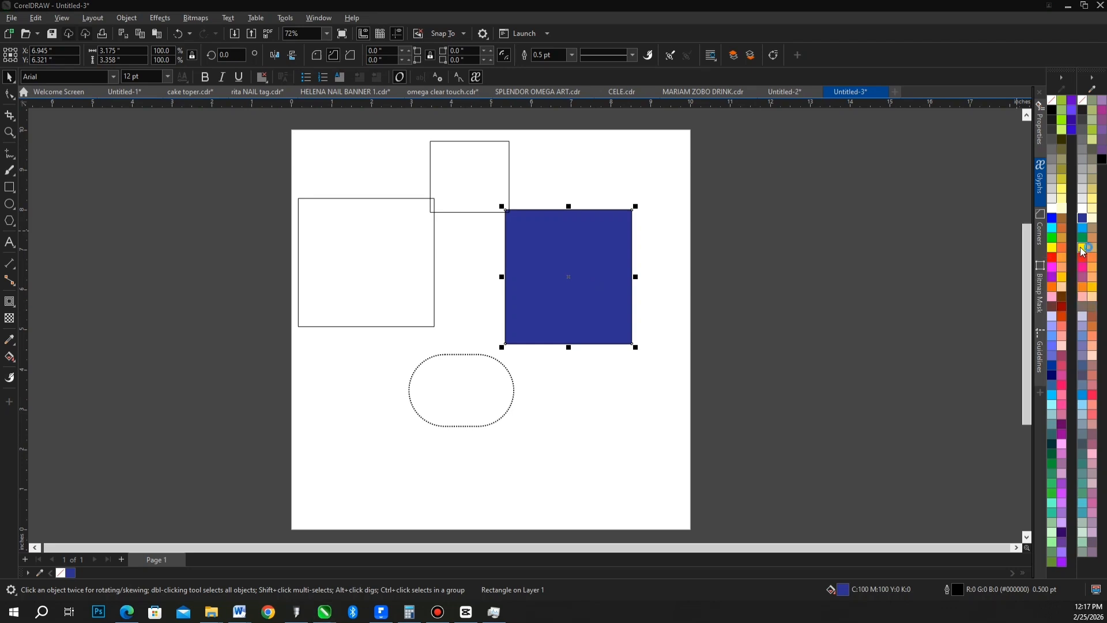
pyautogui.rightClick(1081, 248)
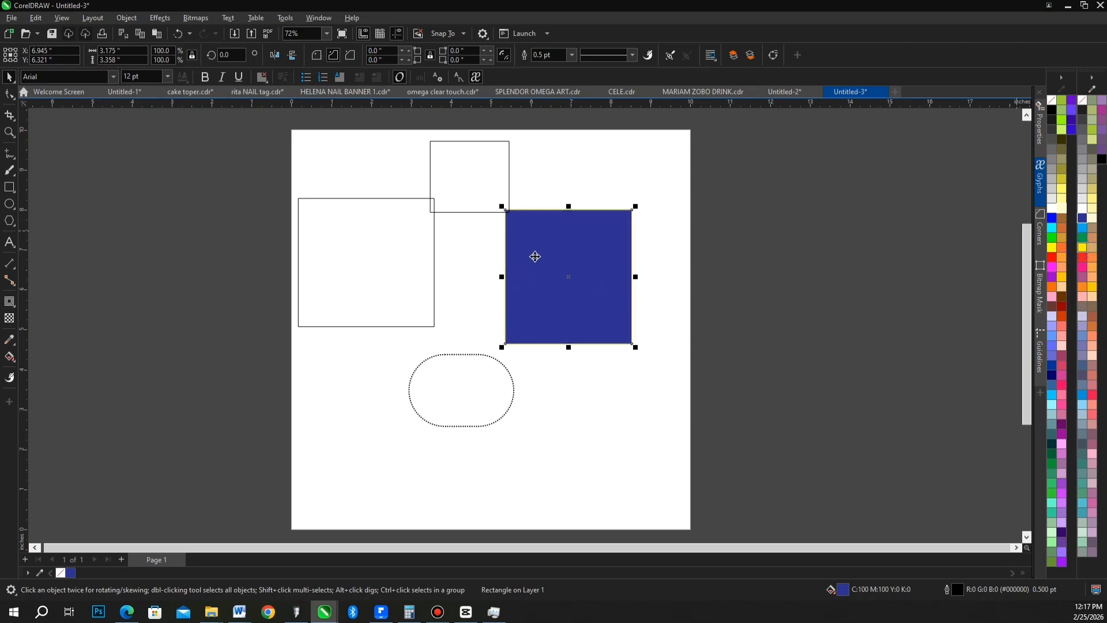
pyautogui.click(570, 55)
pyautogui.click(548, 145)
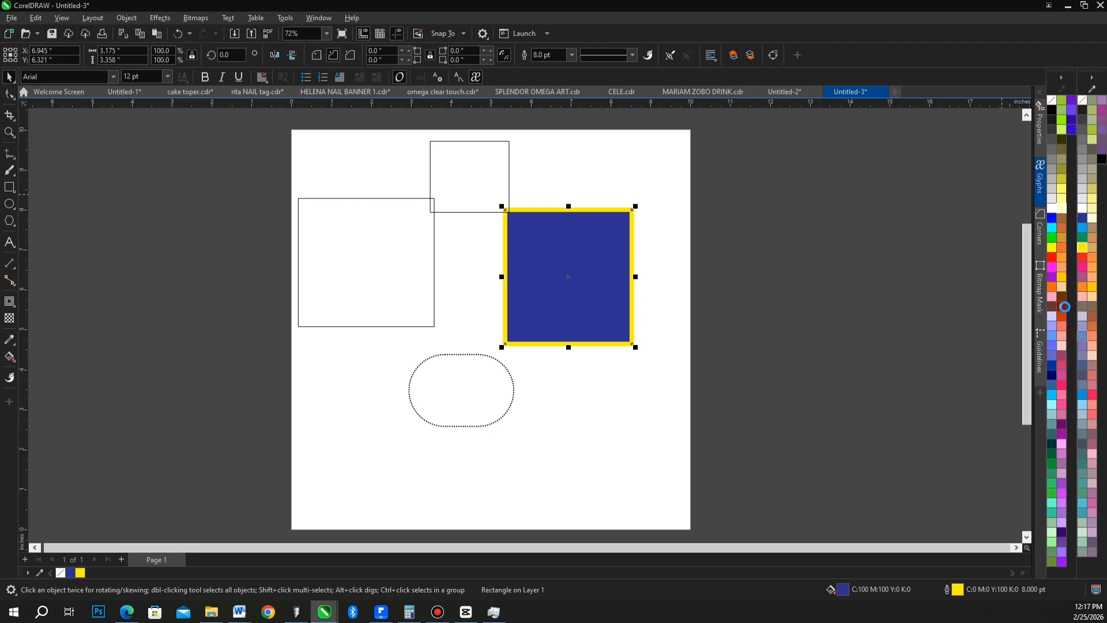
pyautogui.click(1064, 269)
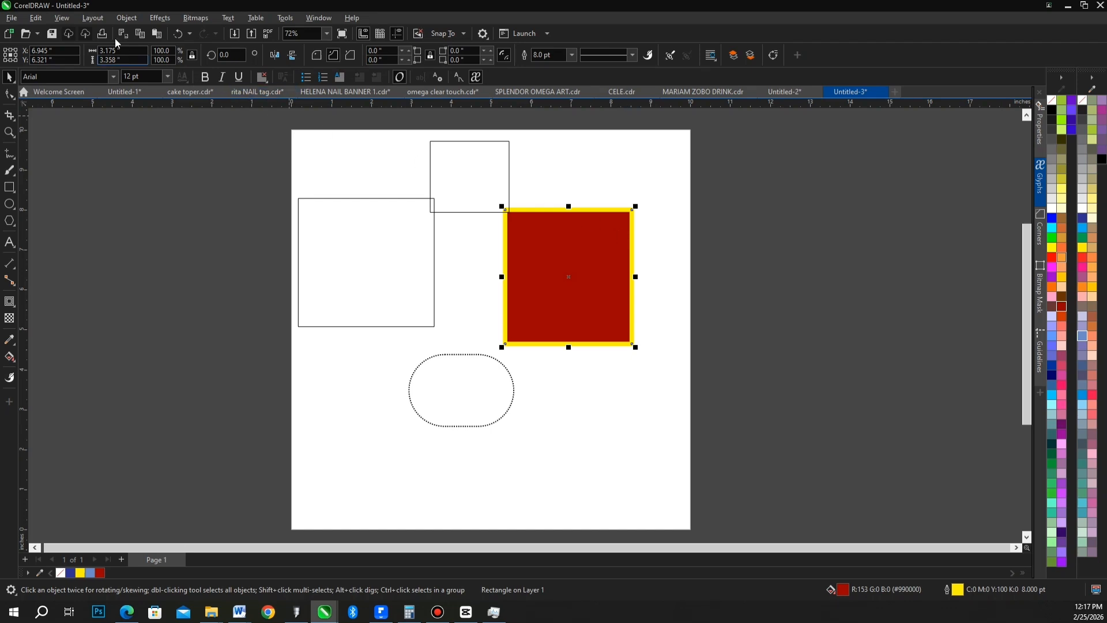
# Show the Objects docker to list the document's layers and shapes.
pyautogui.click(126, 18)
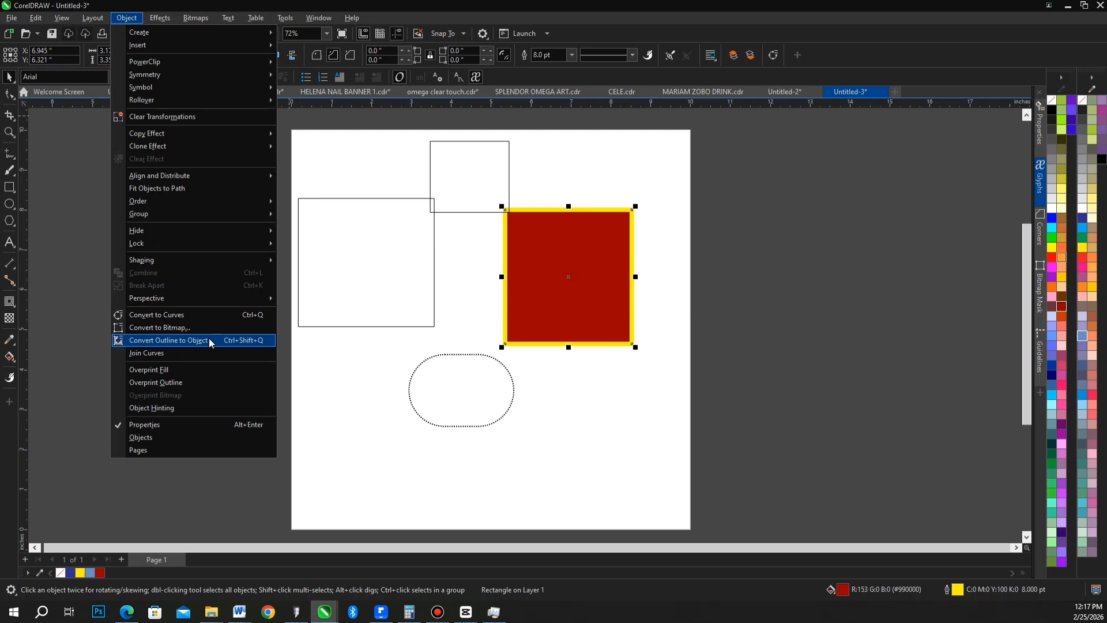
pyautogui.press('Escape')
pyautogui.click(321, 19)
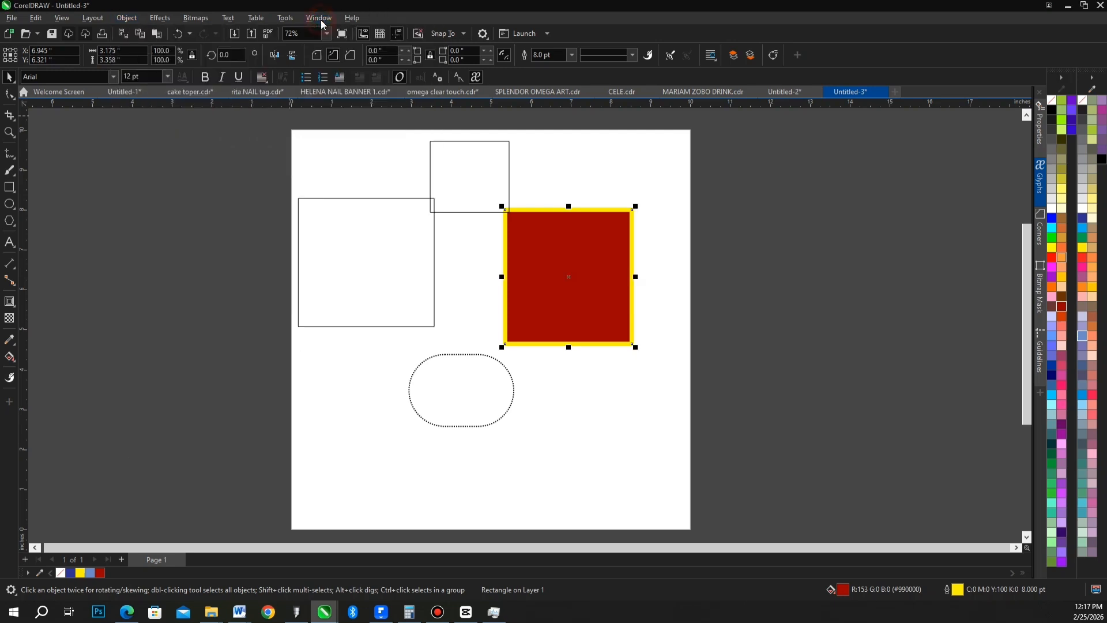
pyautogui.click(321, 19)
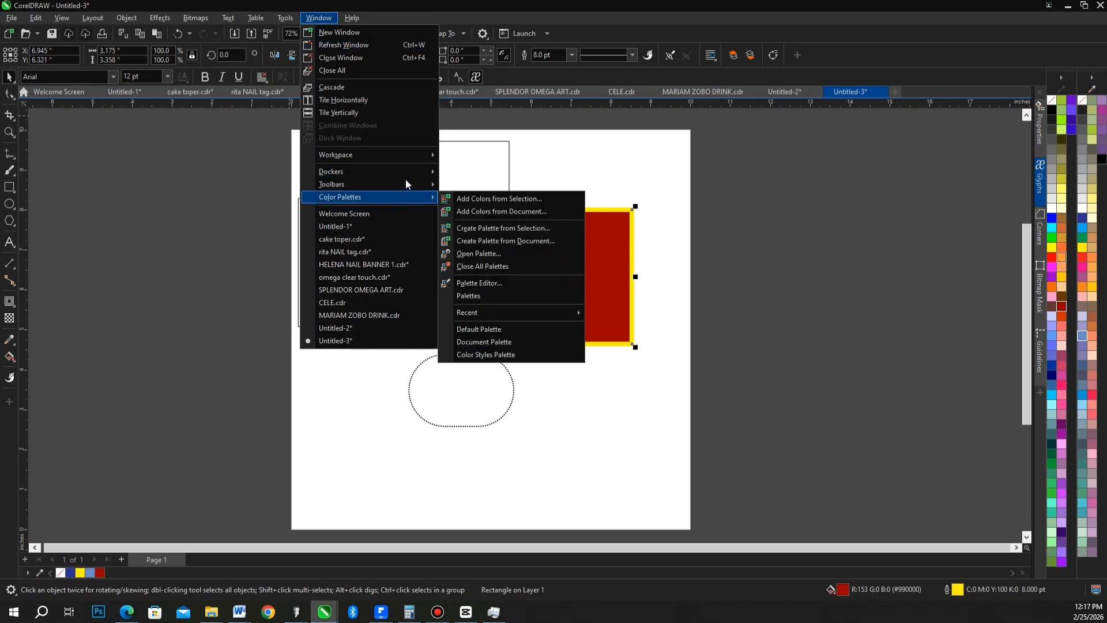
pyautogui.moveTo(414, 177)
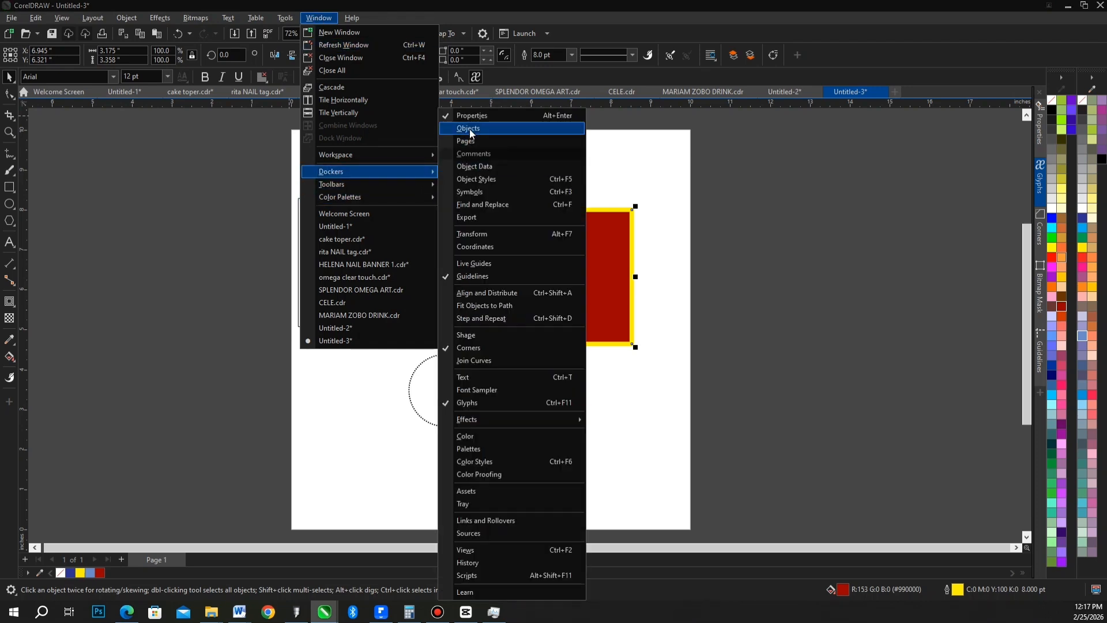
pyautogui.click(488, 129)
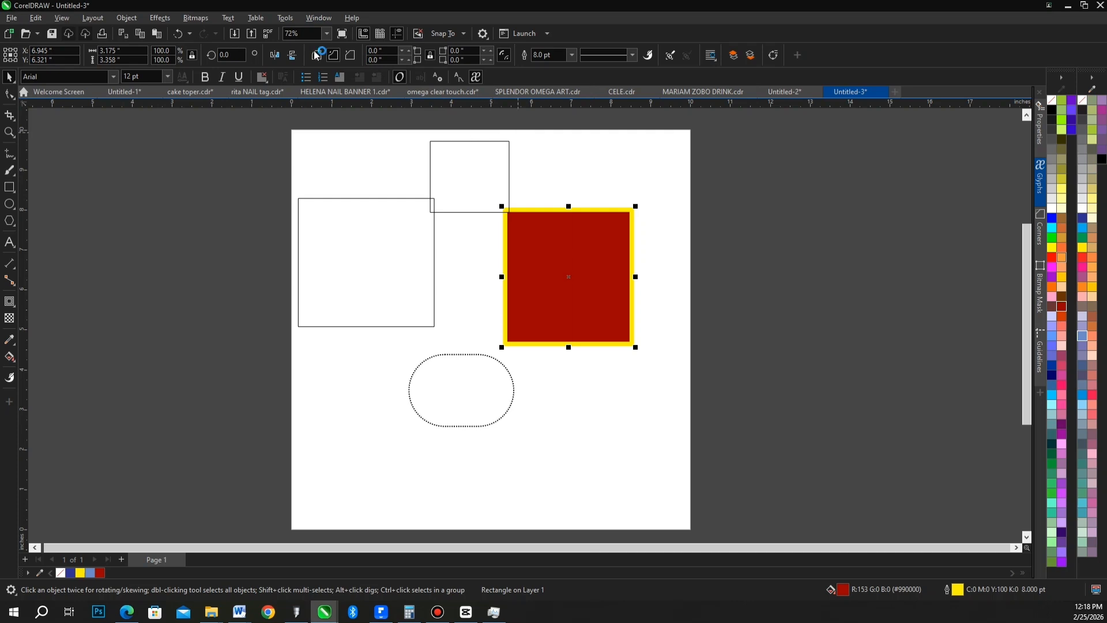
pyautogui.click(318, 18)
pyautogui.moveTo(407, 172)
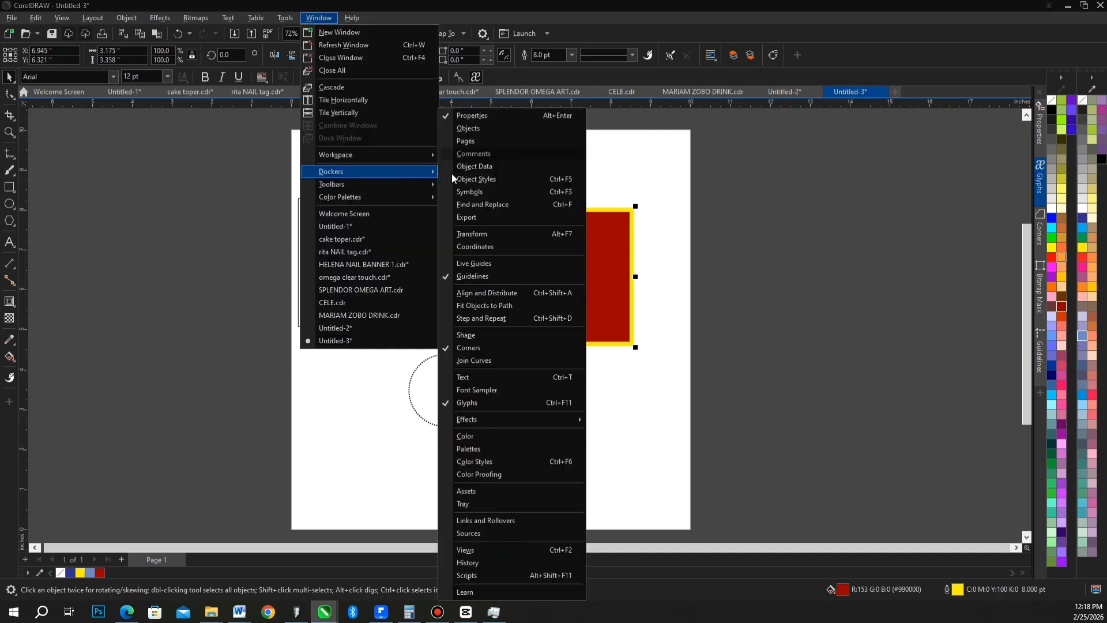
pyautogui.click(476, 129)
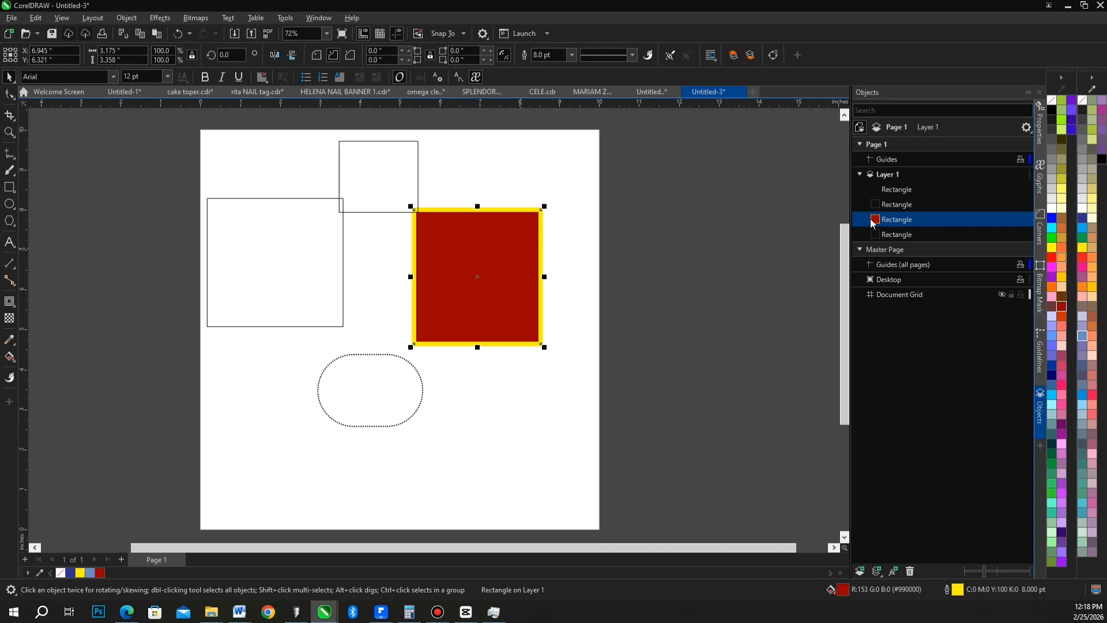
# Fill the small upper rectangle with magenta (C:0 M:100 Y:0 K:0) and move it onto the middle of the dark red rectangle.
pyautogui.click(395, 202)
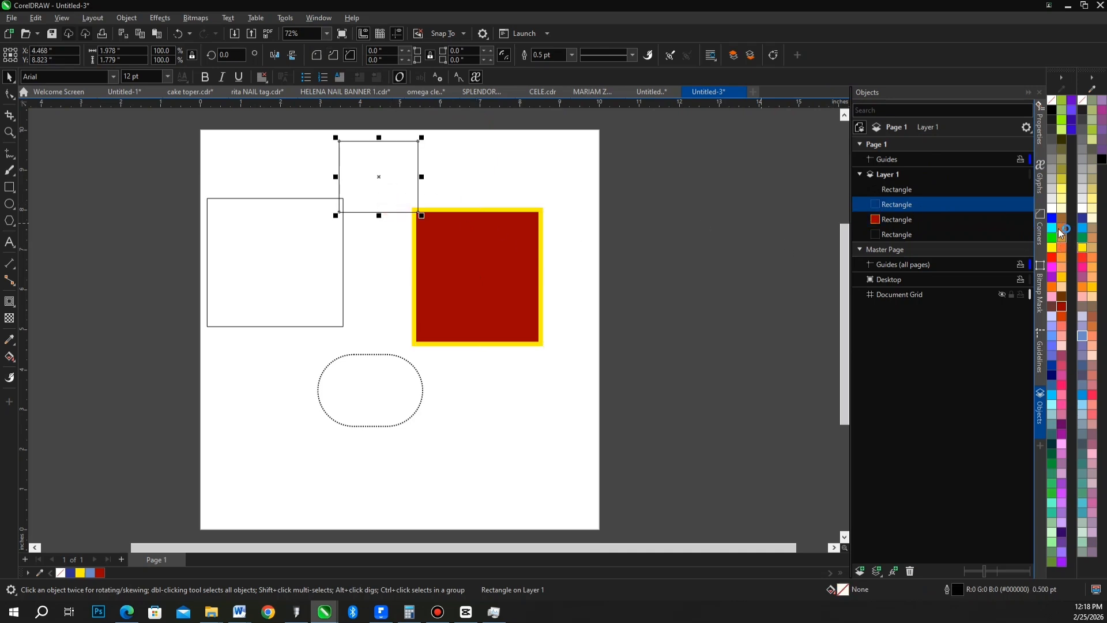
pyautogui.moveTo(1086, 268); pyautogui.dragTo(404, 179)
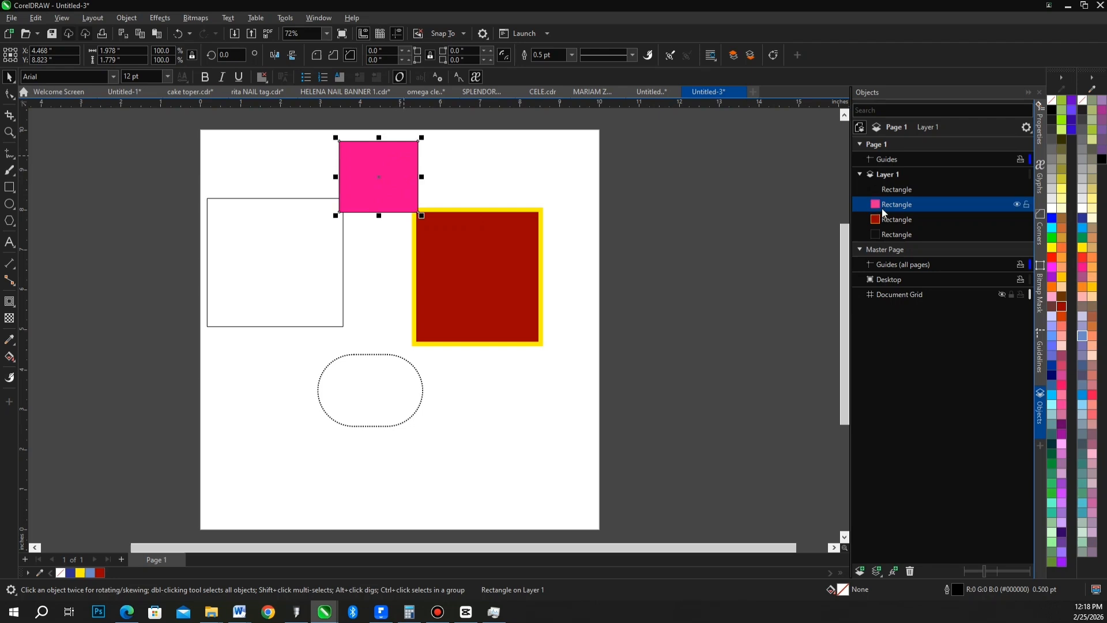
pyautogui.click(394, 190)
pyautogui.moveTo(423, 208); pyautogui.dragTo(481, 270)
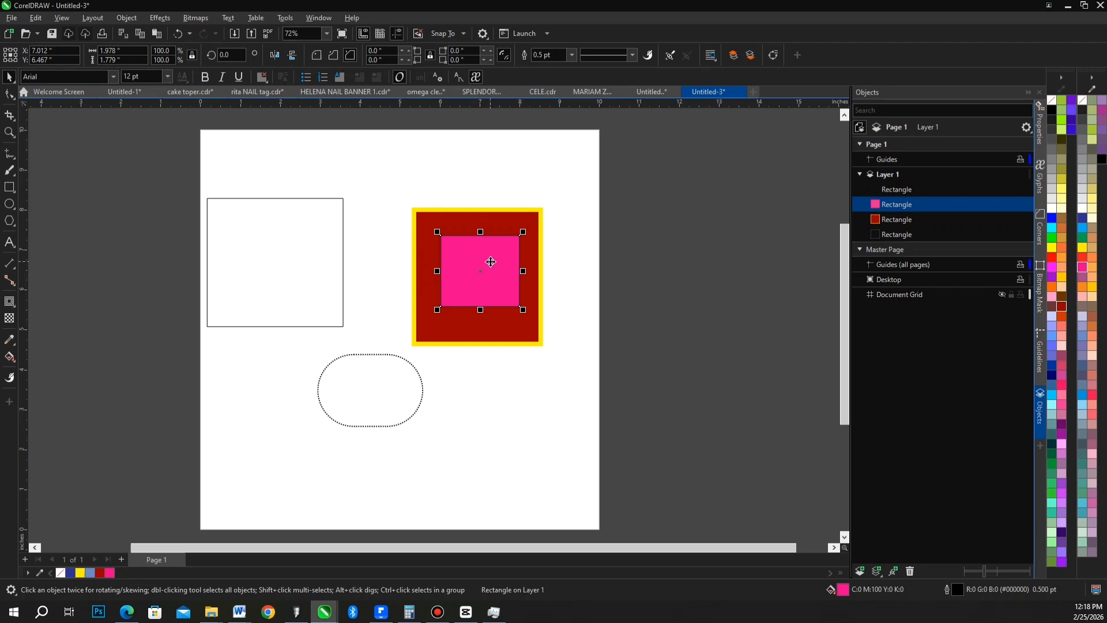
# Reorder the magenta rectangle beneath the dark red one in Layer 1 and move the dark red rectangle about 2.5 in to the right.
pyautogui.click(906, 207)
pyautogui.moveTo(910, 232); pyautogui.dragTo(910, 231)
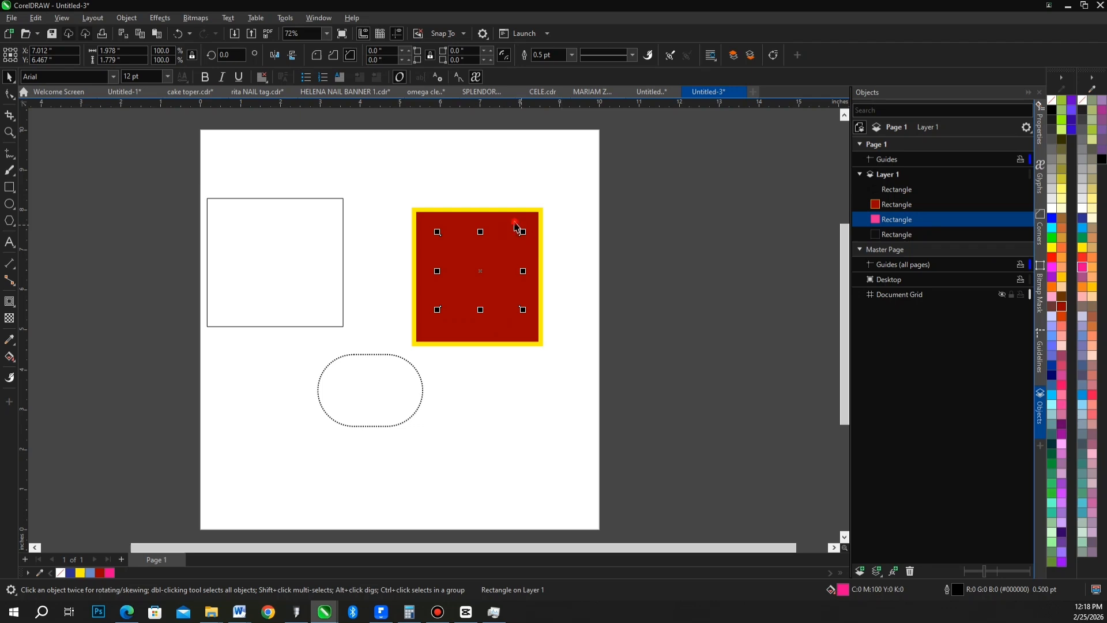
pyautogui.moveTo(515, 227); pyautogui.dragTo(584, 228)
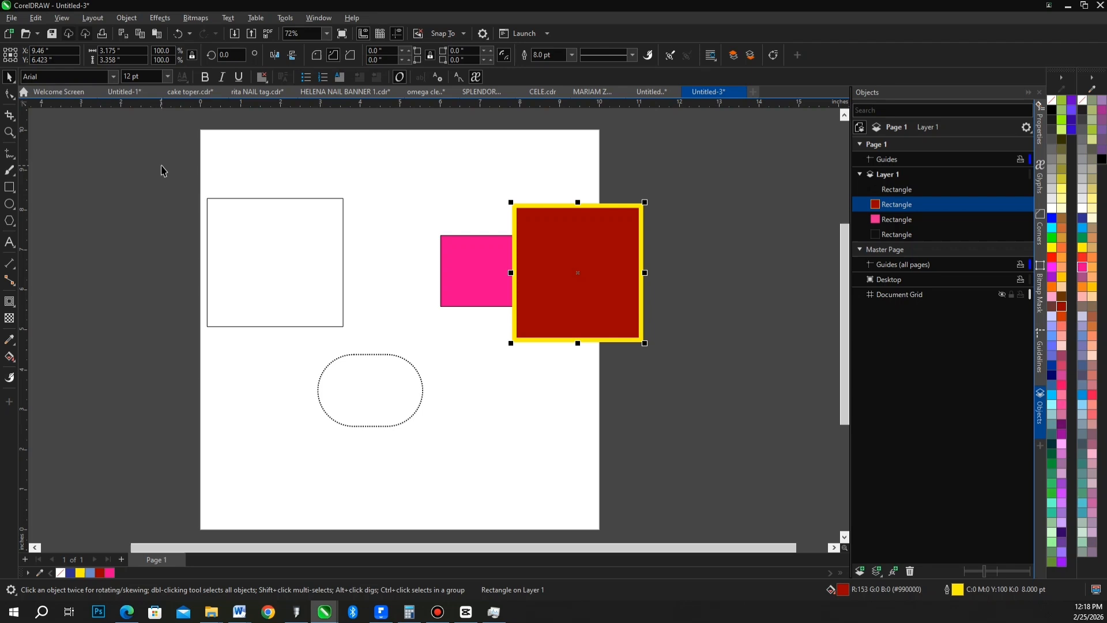
# Examine the preset page sizes available for the document, including the web banner, A-series and other ISO paper formats.
pyautogui.click(120, 149)
pyautogui.click(66, 55)
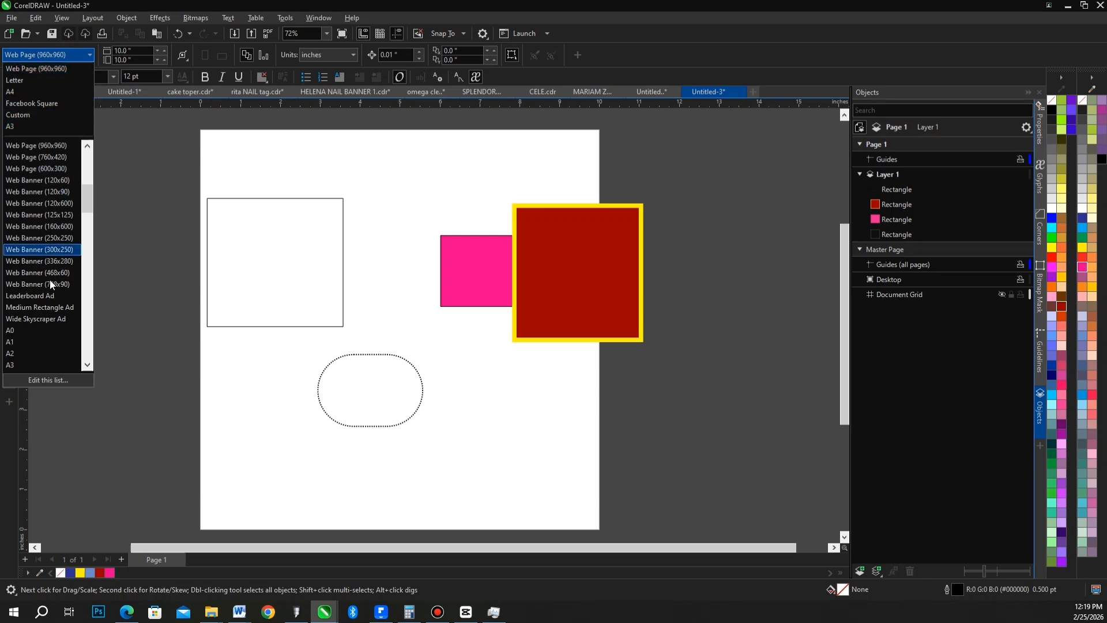
pyautogui.scroll(-1, 42, 264)
pyautogui.scroll(-1, 38, 276)
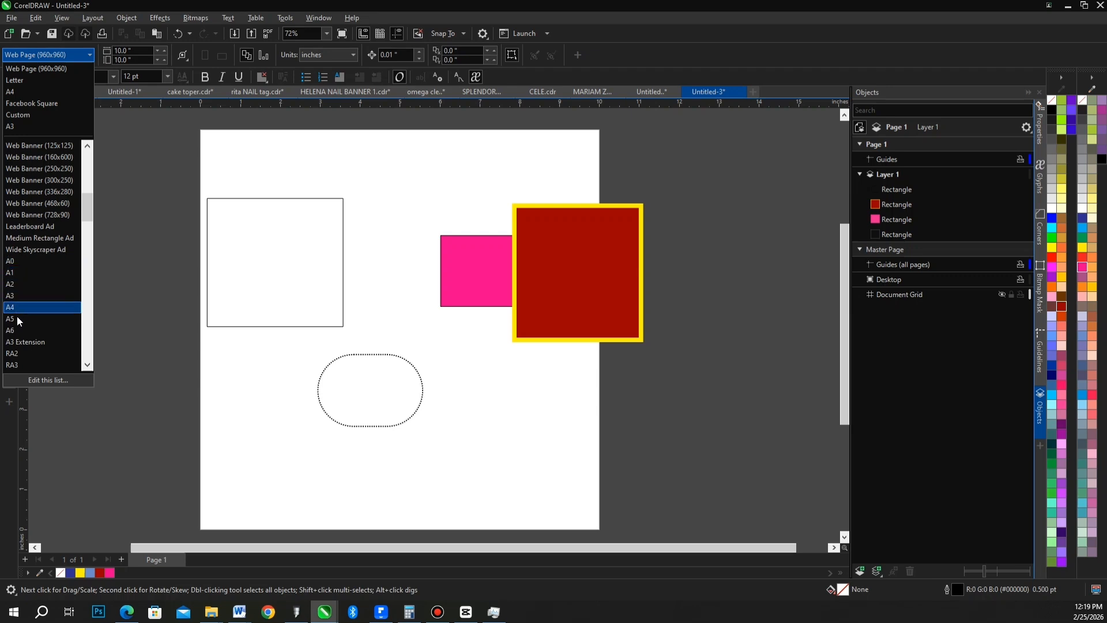
pyautogui.scroll(-1, 24, 333)
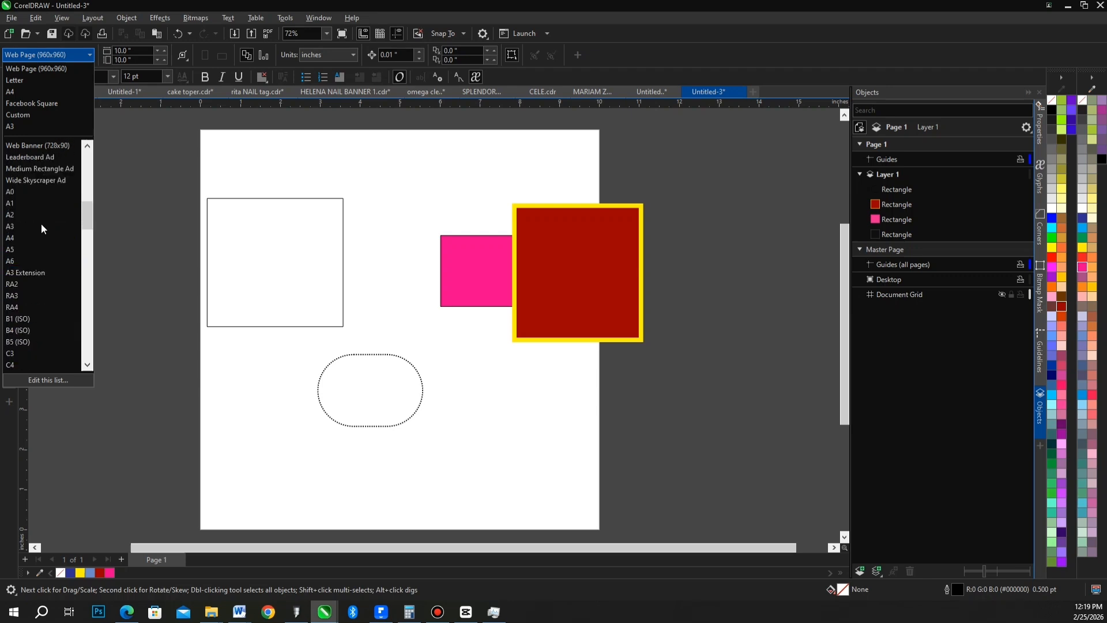
pyautogui.scroll(-3, 38, 226)
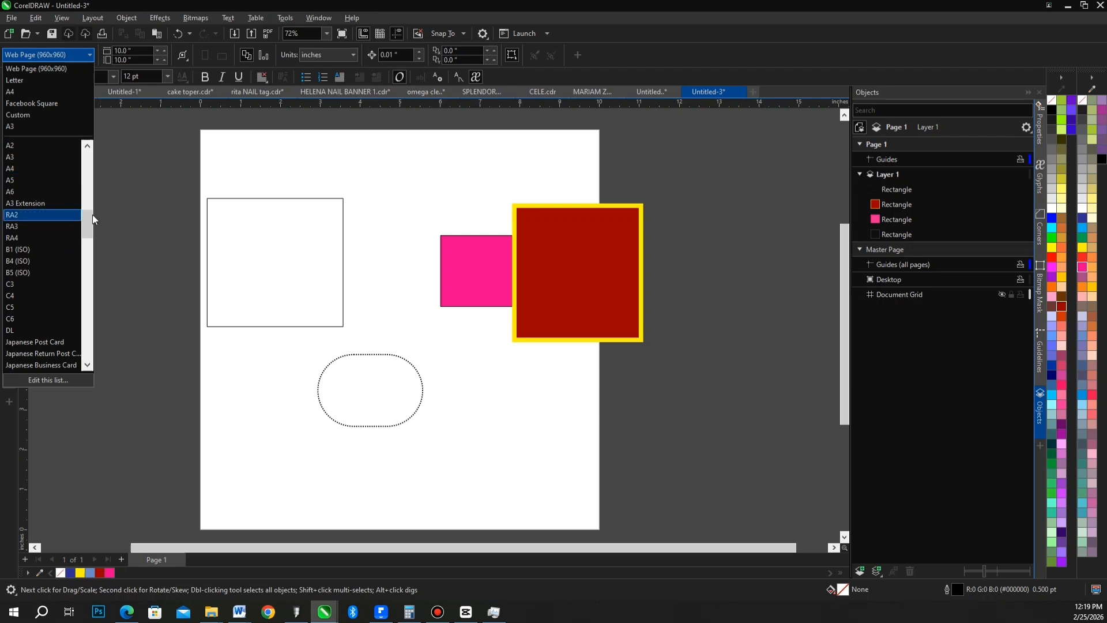
pyautogui.click(149, 209)
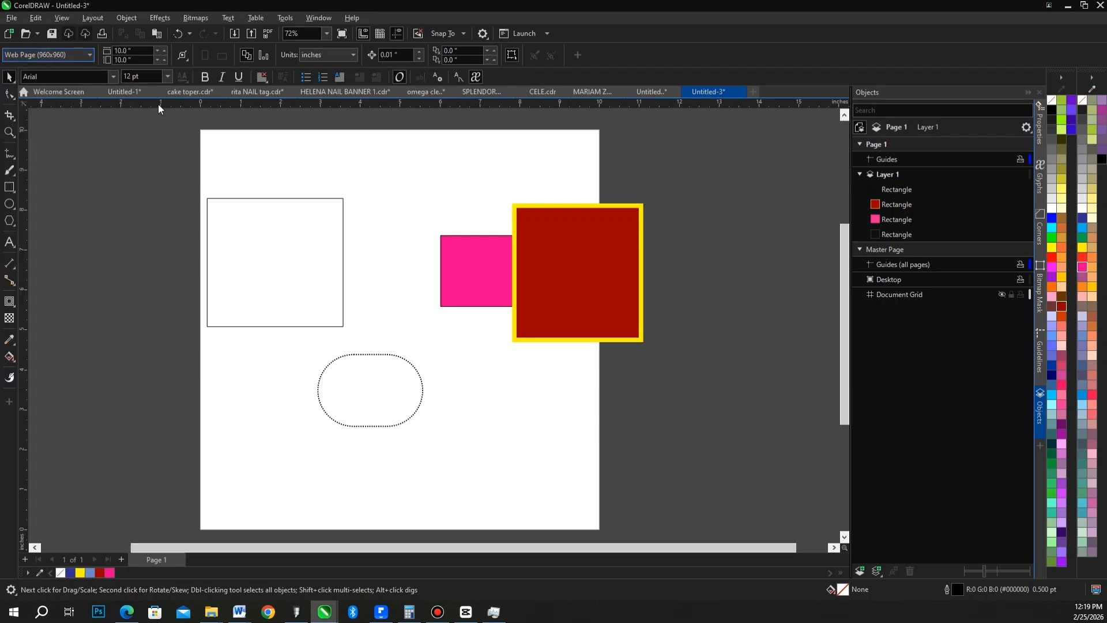
# Place a vertical guideline about 0.5 in inside the page's left edge and a horizontal guideline about 1 in below its top edge.
pyautogui.moveTo(24, 196); pyautogui.dragTo(238, 202)
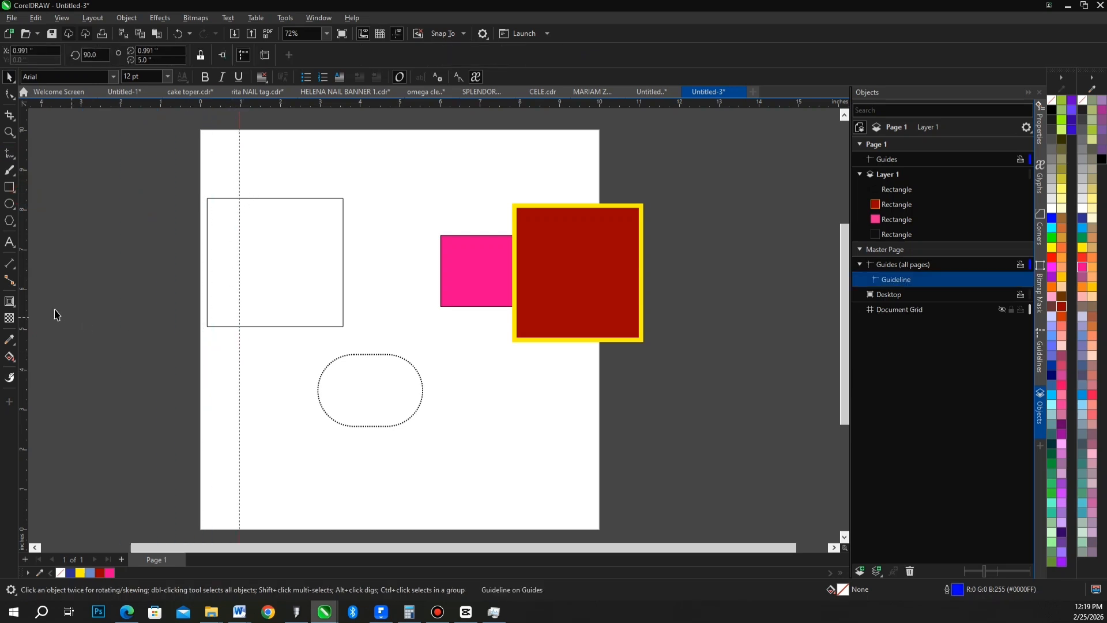
pyautogui.moveTo(27, 300); pyautogui.dragTo(329, 301)
pyautogui.moveTo(239, 346); pyautogui.dragTo(219, 346)
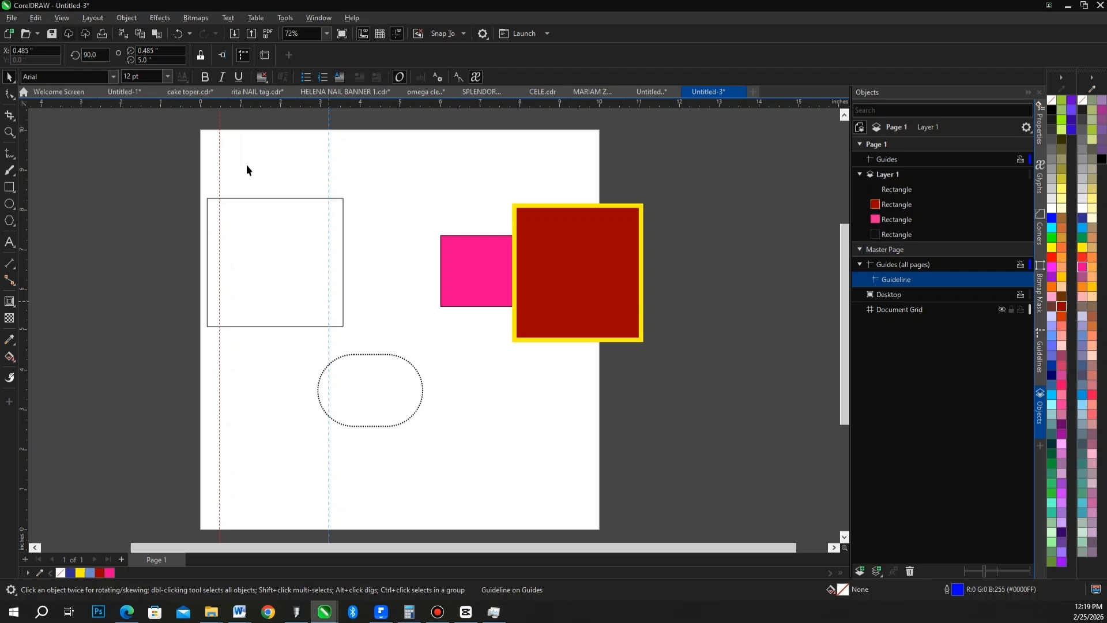
pyautogui.click(175, 104)
pyautogui.moveTo(176, 136); pyautogui.dragTo(175, 169)
pyautogui.press('Escape')
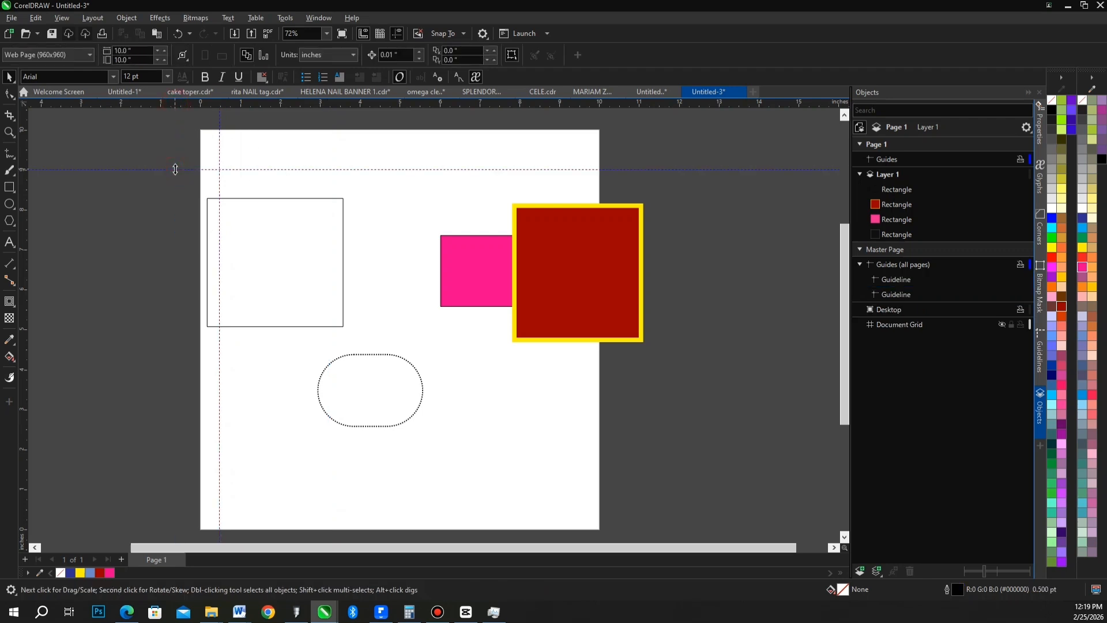
# Zoom in on the unfilled large rectangle with the Zoom tool and zoom back out.
pyautogui.click(9, 132)
pyautogui.click(9, 115)
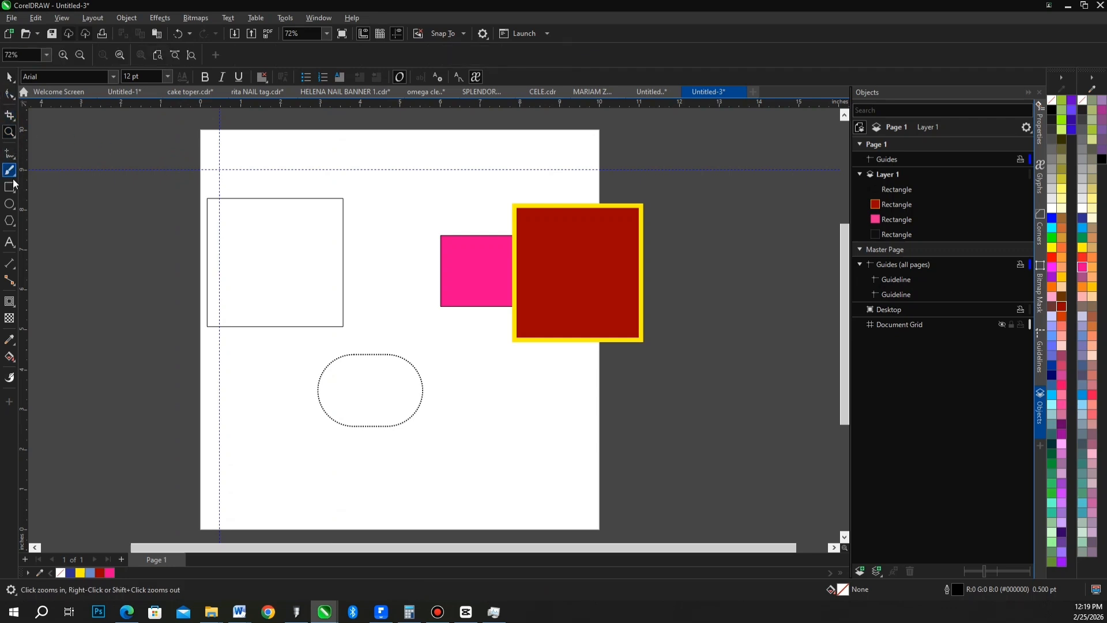
pyautogui.moveTo(193, 190); pyautogui.dragTo(401, 353)
pyautogui.rightClick(317, 224)
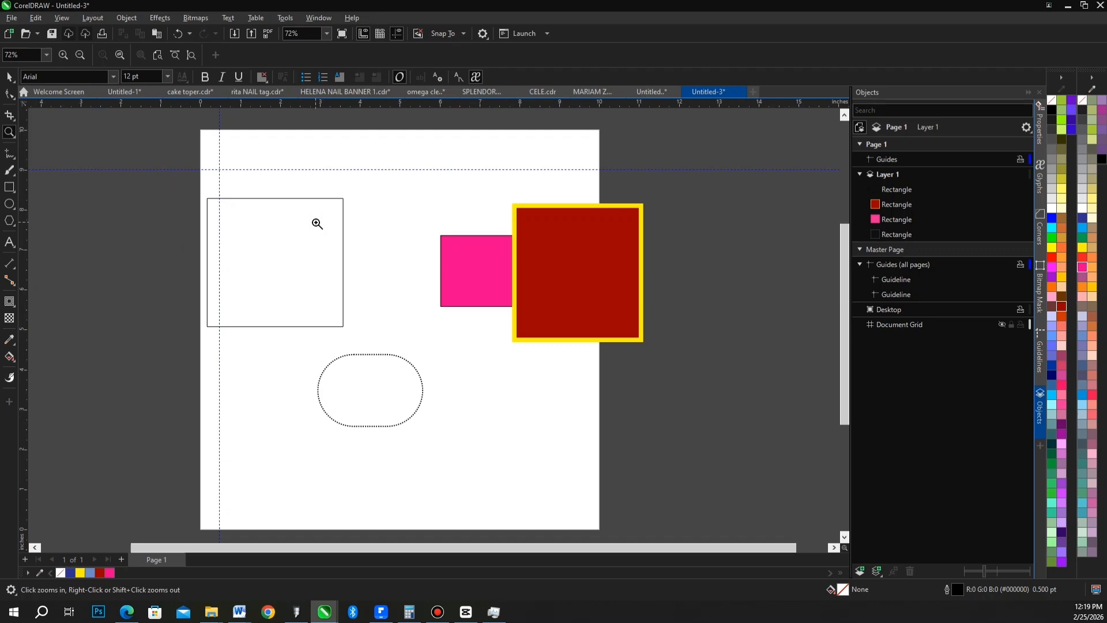
pyautogui.click(250, 211)
pyautogui.rightClick(448, 313)
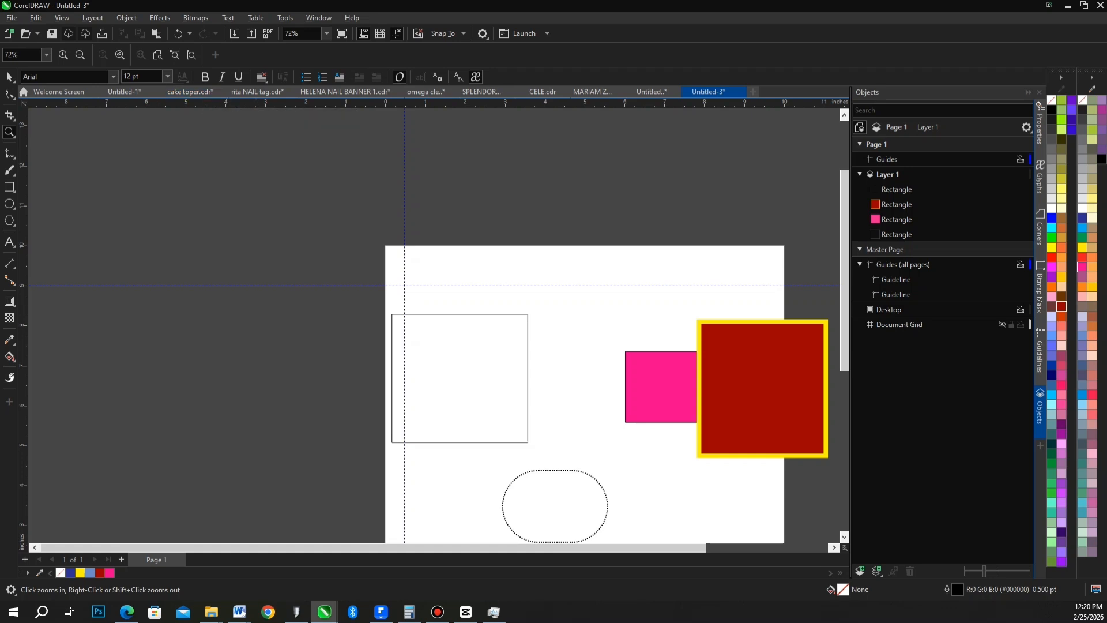
# Return to the Pick tool and switch to the Welcome Screen.
pyautogui.click(10, 77)
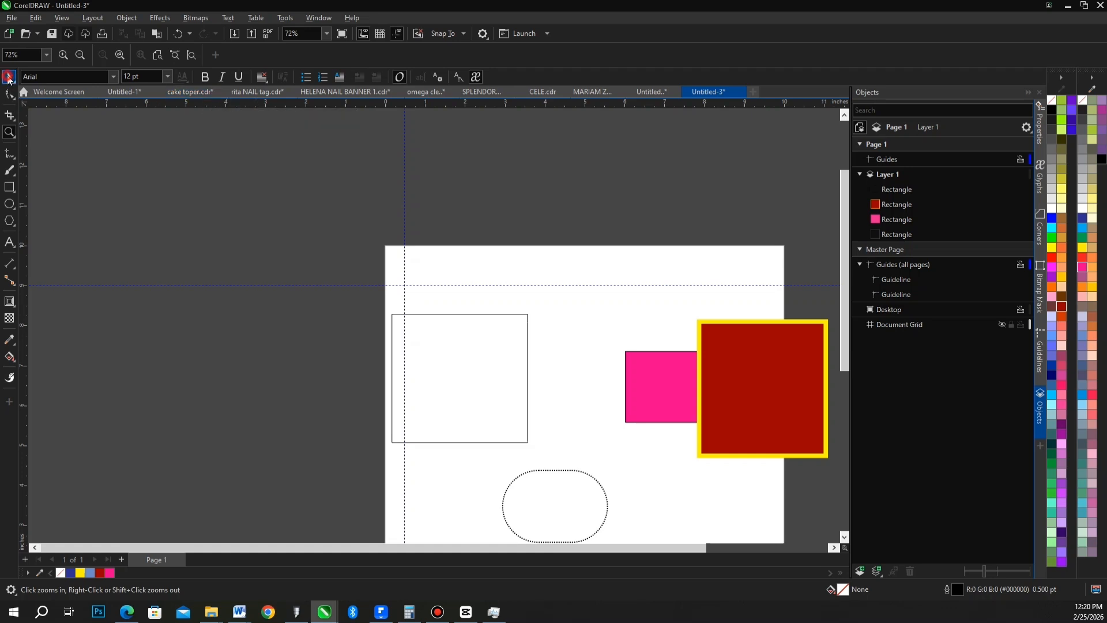
pyautogui.click(73, 94)
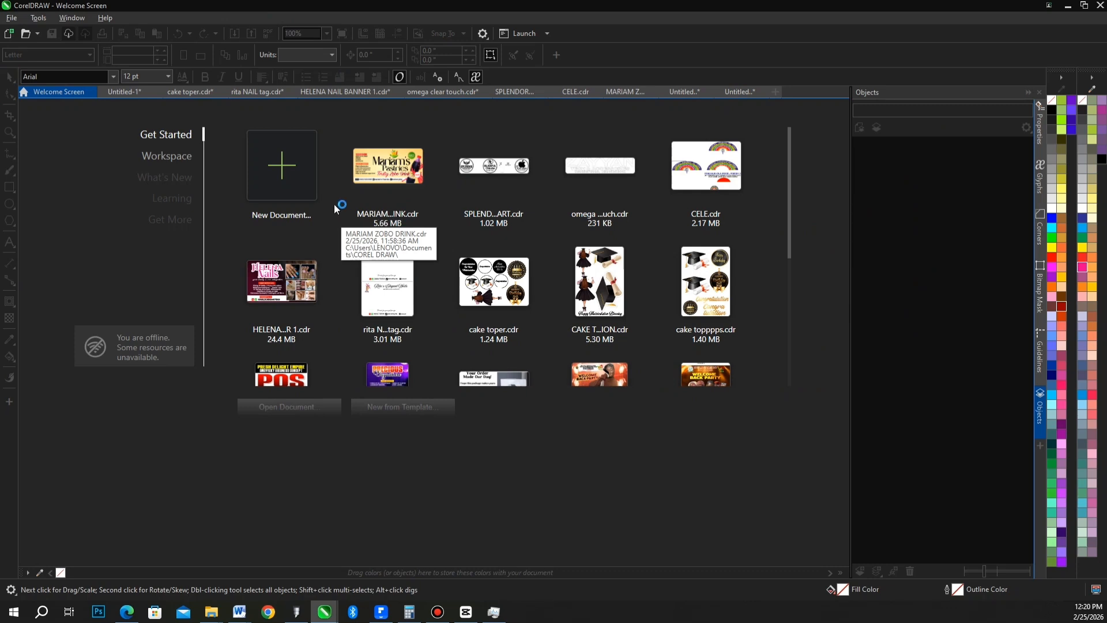